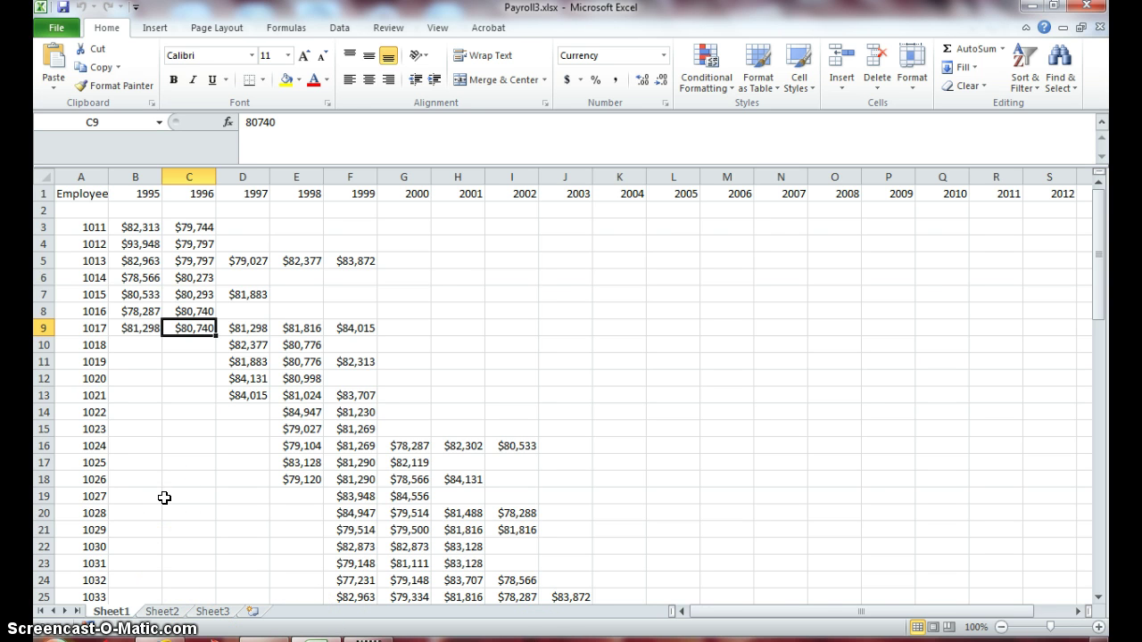
# Look through Sheet2 and Sheet3, and insert a new blank worksheet after Sheet3.
pyautogui.click(124, 618)
pyautogui.click(154, 616)
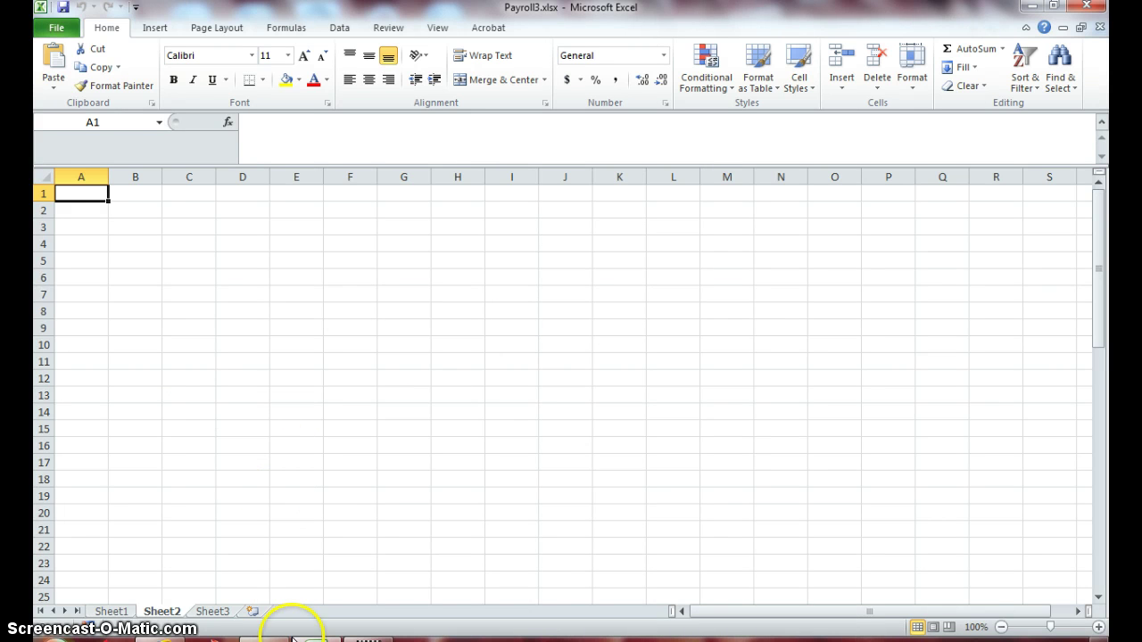
pyautogui.click(202, 613)
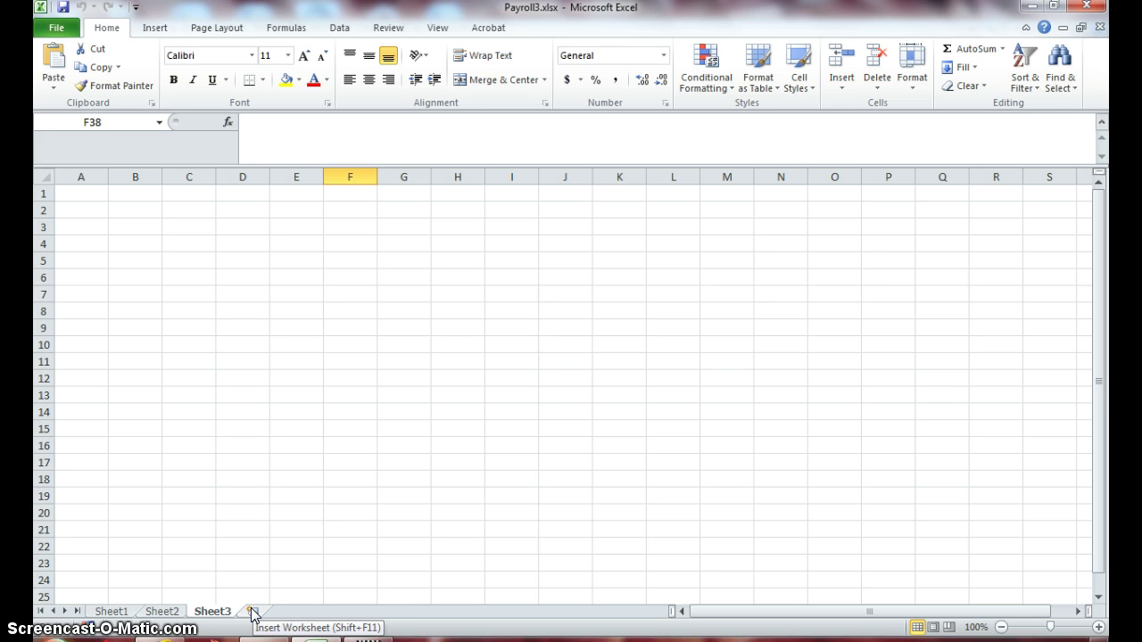
pyautogui.click(252, 613)
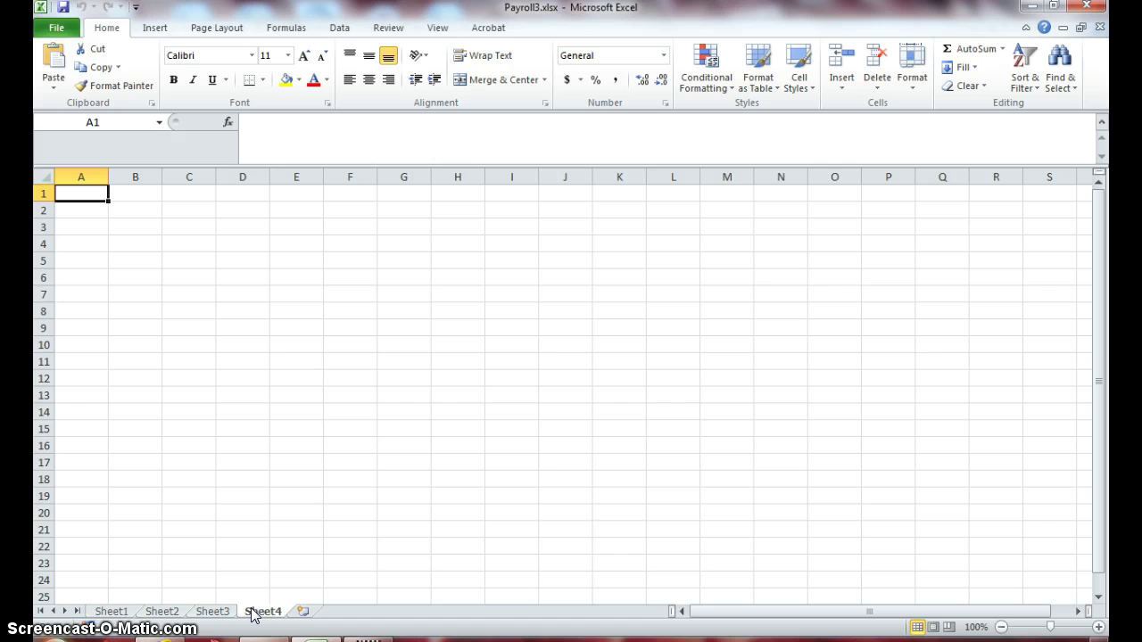
pyautogui.click(257, 615)
# Delete the blank Sheet4 worksheet from the workbook.
pyautogui.click(112, 30)
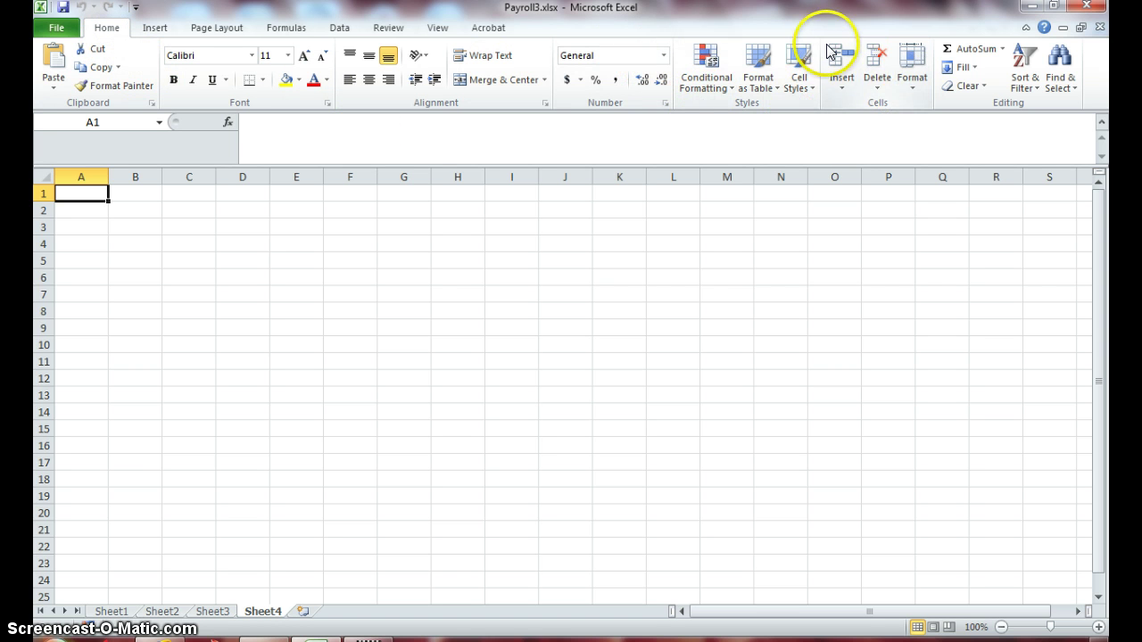
pyautogui.click(879, 95)
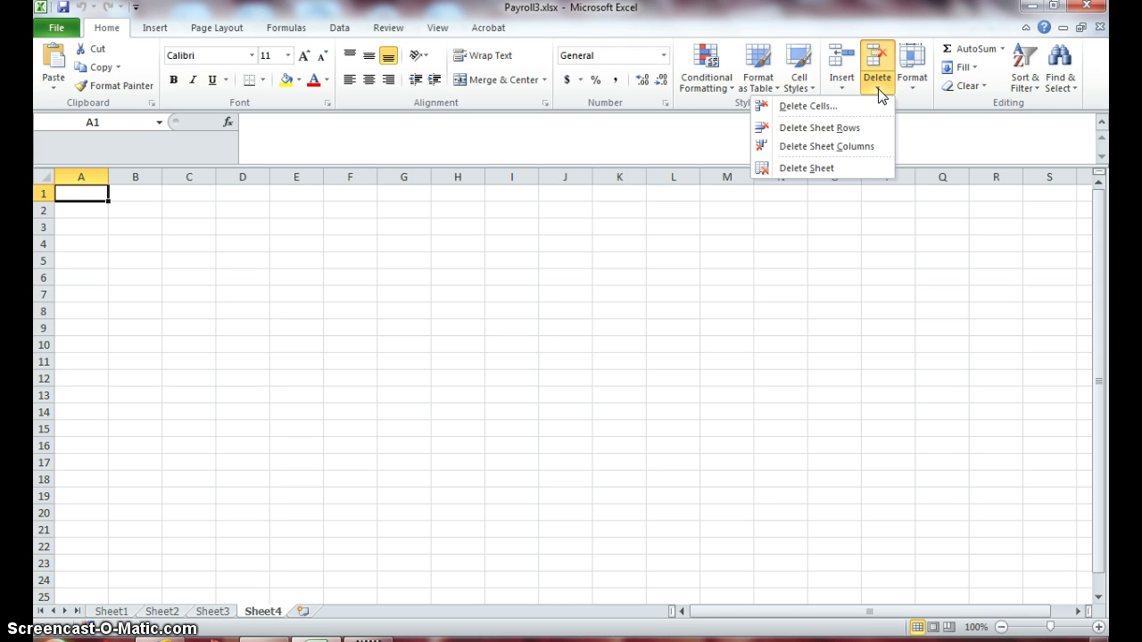
pyautogui.click(836, 167)
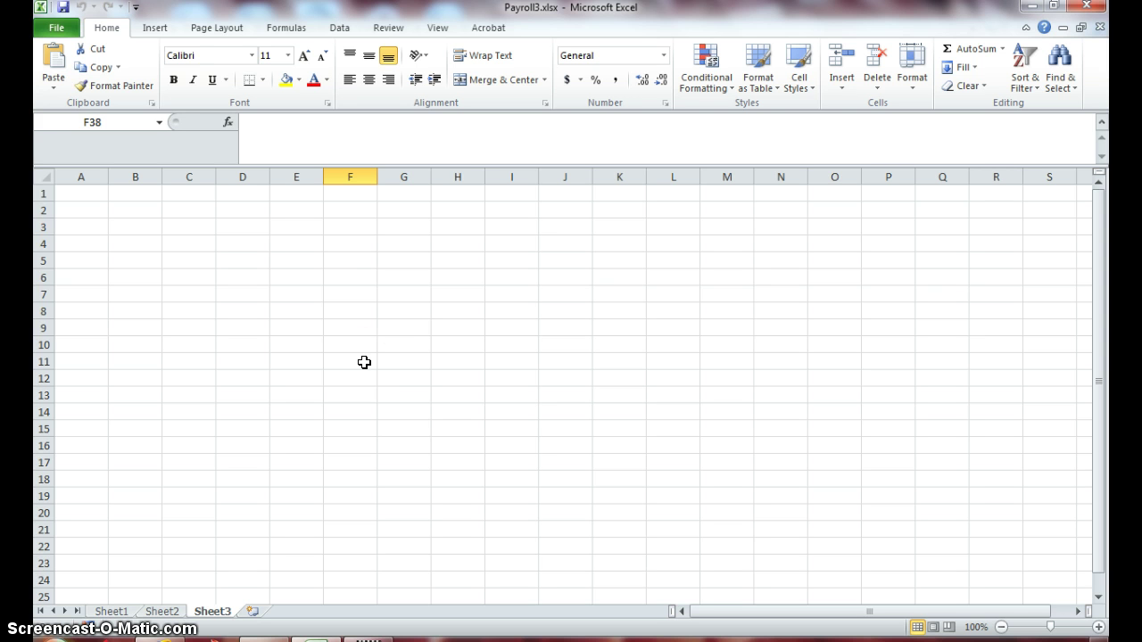
# Move the Sheet2 worksheet in front of Sheet1 so it comes first in the workbook.
pyautogui.click(162, 612)
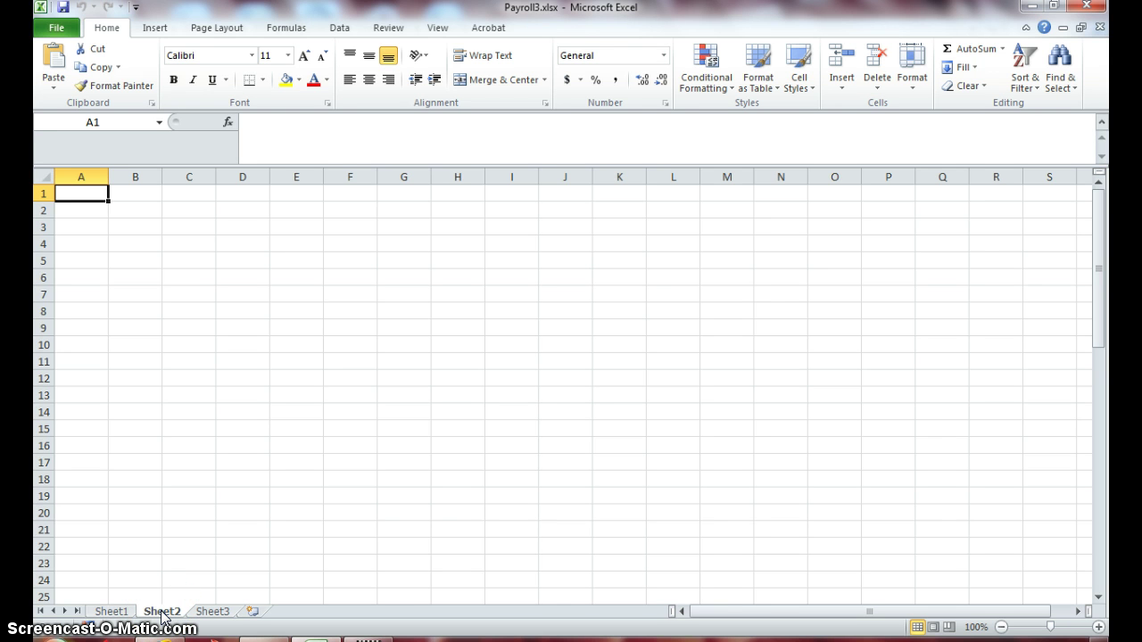
pyautogui.click(162, 613)
pyautogui.moveTo(161, 616); pyautogui.dragTo(94, 607)
pyautogui.moveTo(93, 606); pyautogui.dragTo(94, 607)
pyautogui.moveTo(94, 606); pyautogui.dragTo(94, 609)
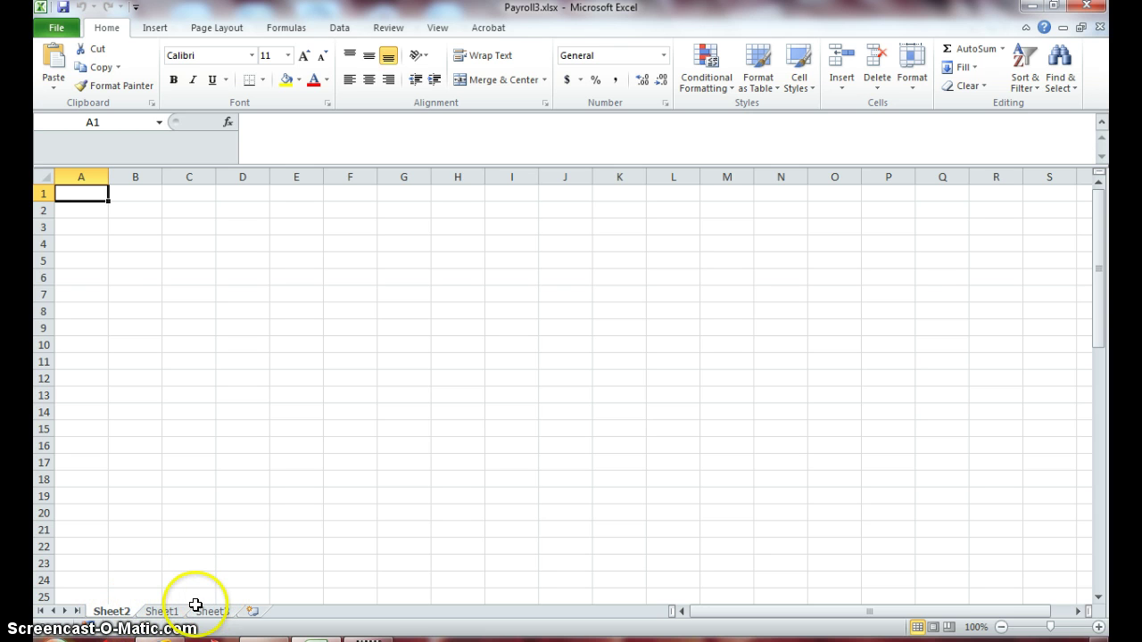
# Rename the Sheet2 worksheet as Employees.
pyautogui.doubleClick(112, 612)
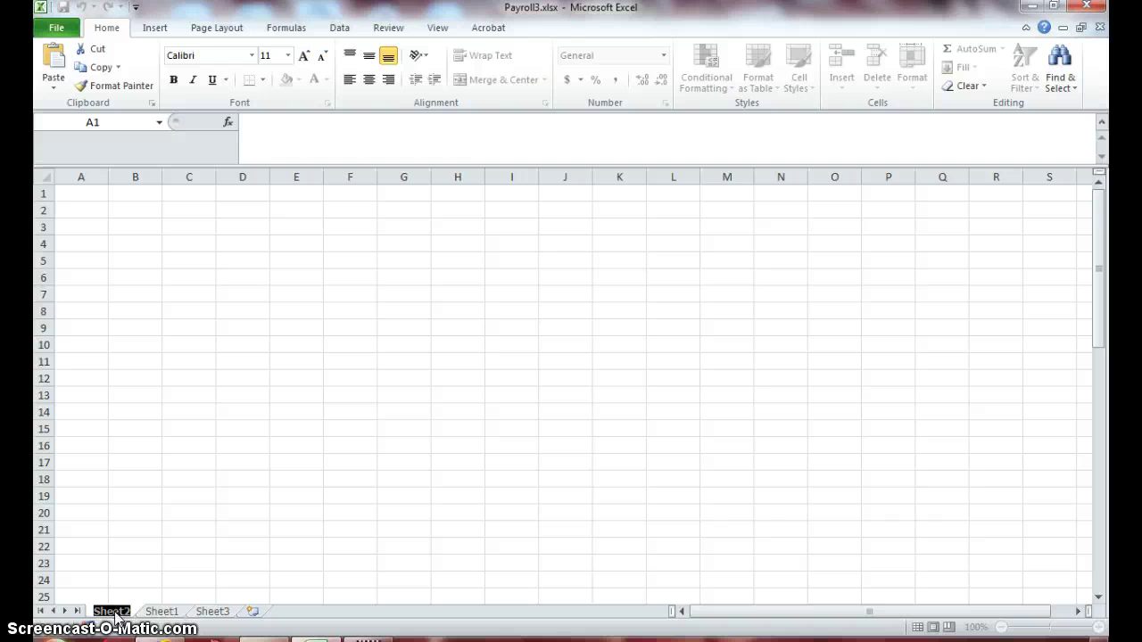
pyautogui.write('Employee')
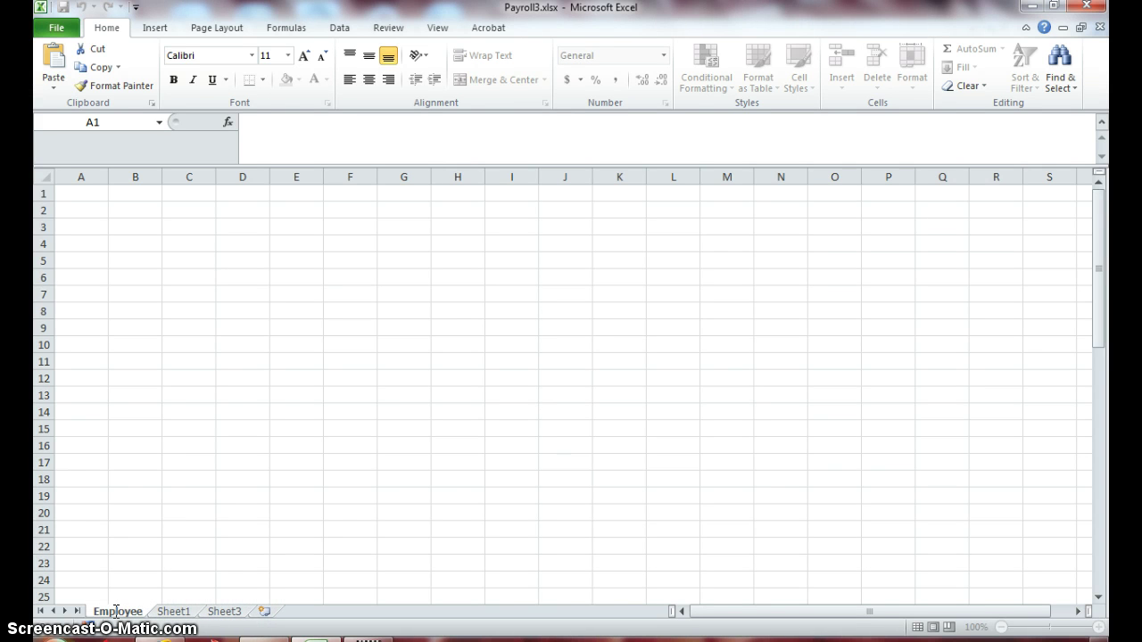
pyautogui.write('s')
pyautogui.press('Return')
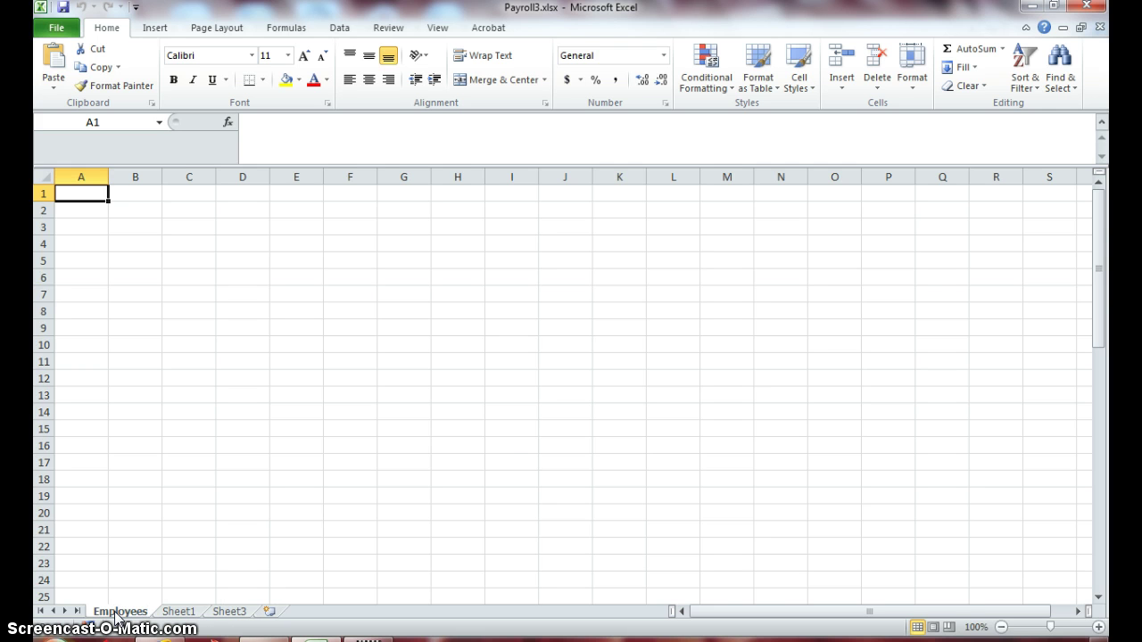
pyautogui.click(118, 612)
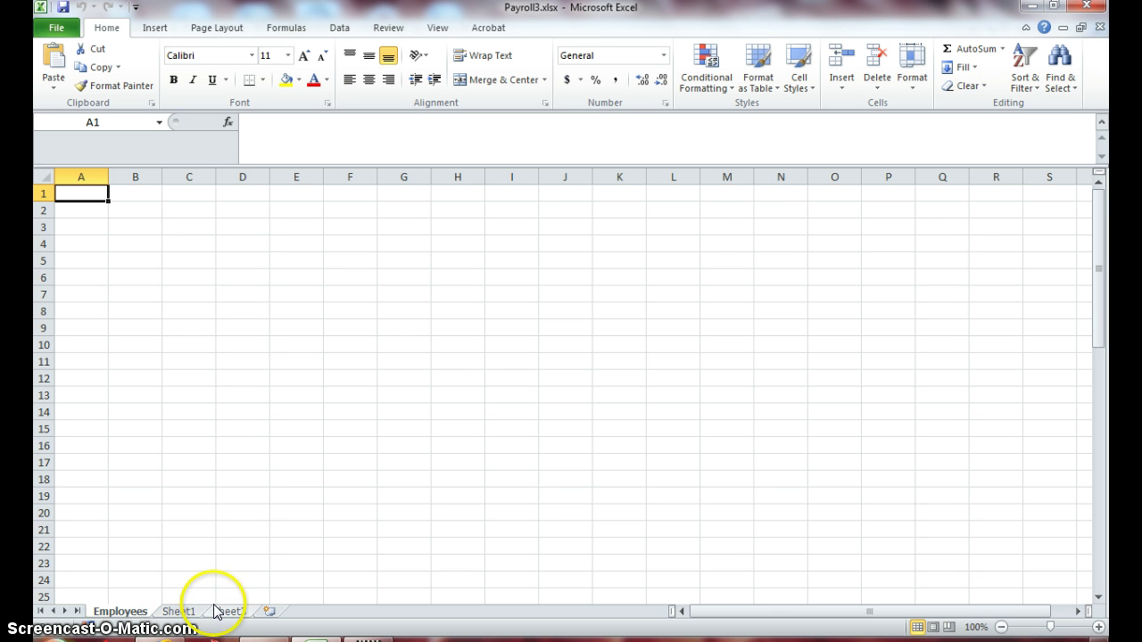
# Rename the Sheet1 worksheet, which holds the yearly pay figures, as Earnings.
pyautogui.click(181, 614)
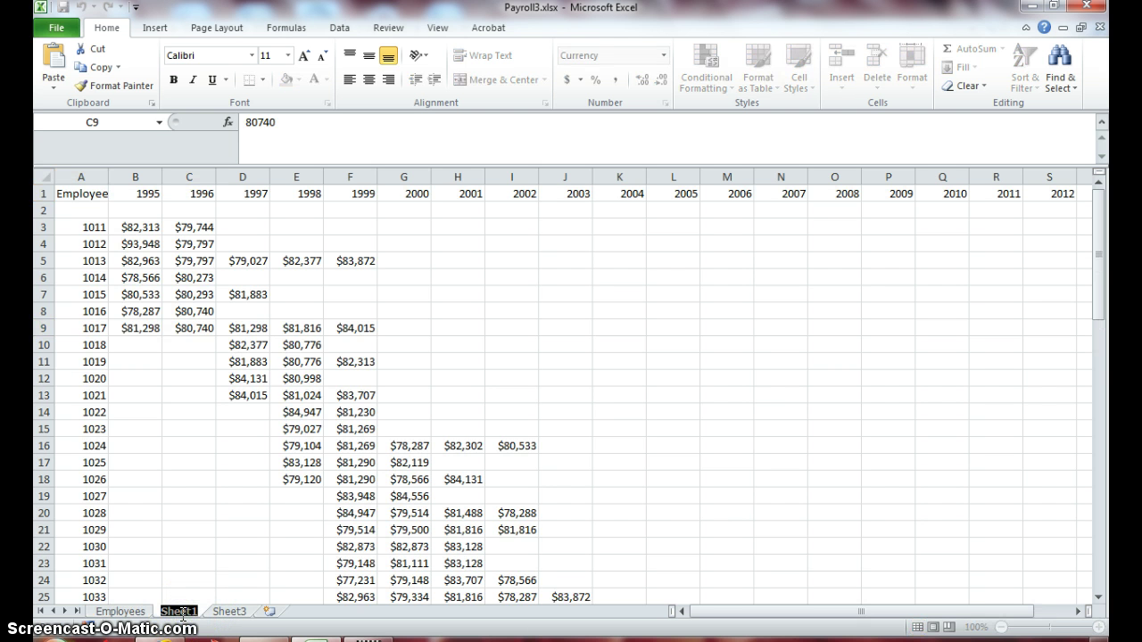
pyautogui.write('Ear')
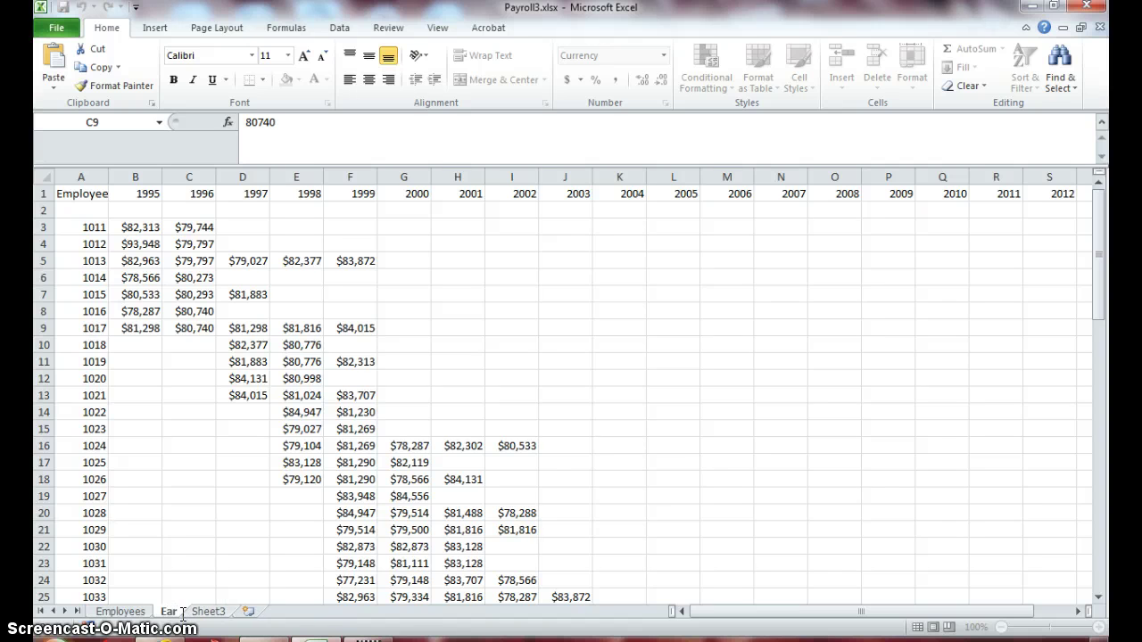
pyautogui.write('nings')
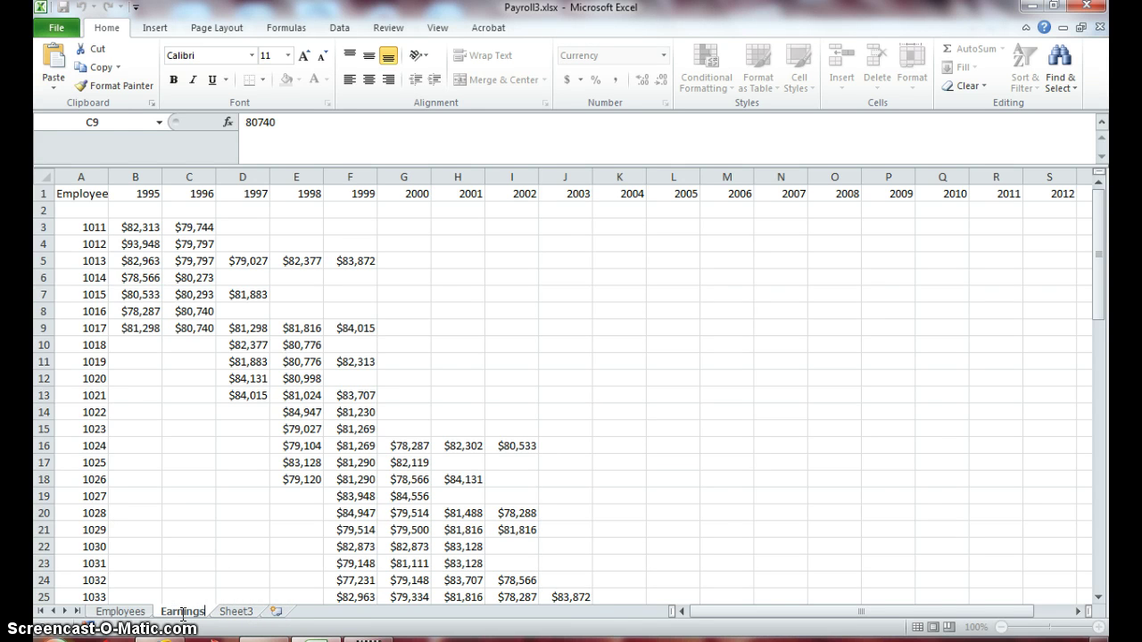
pyautogui.press('Return')
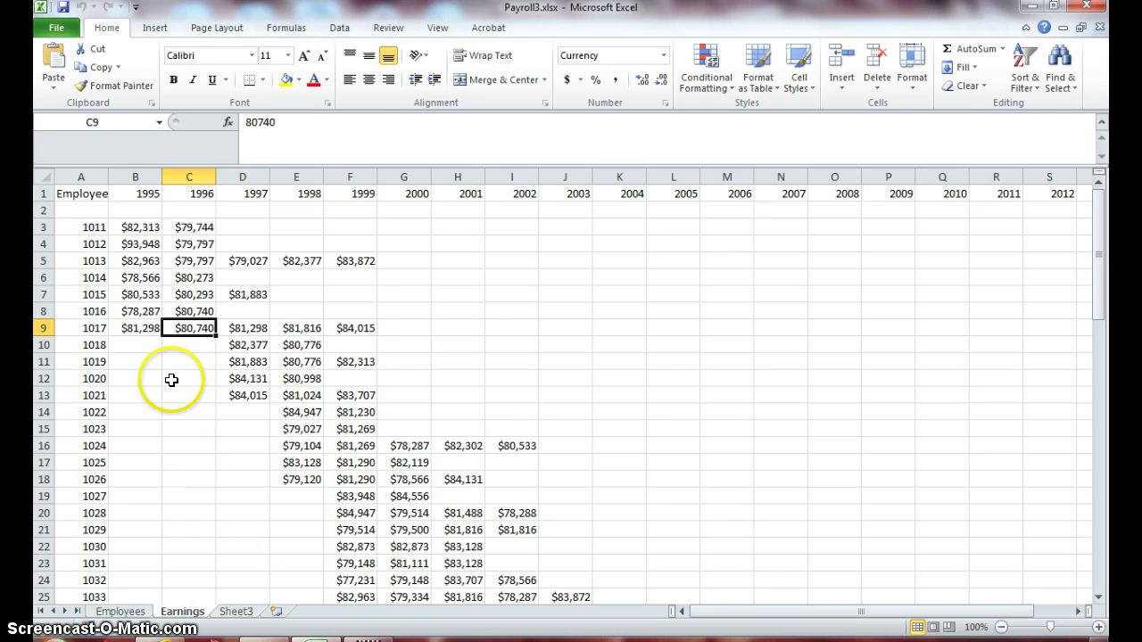
# Open the workbook Step18-3.xlsx from the Lesson 18 folder.
pyautogui.click(57, 32)
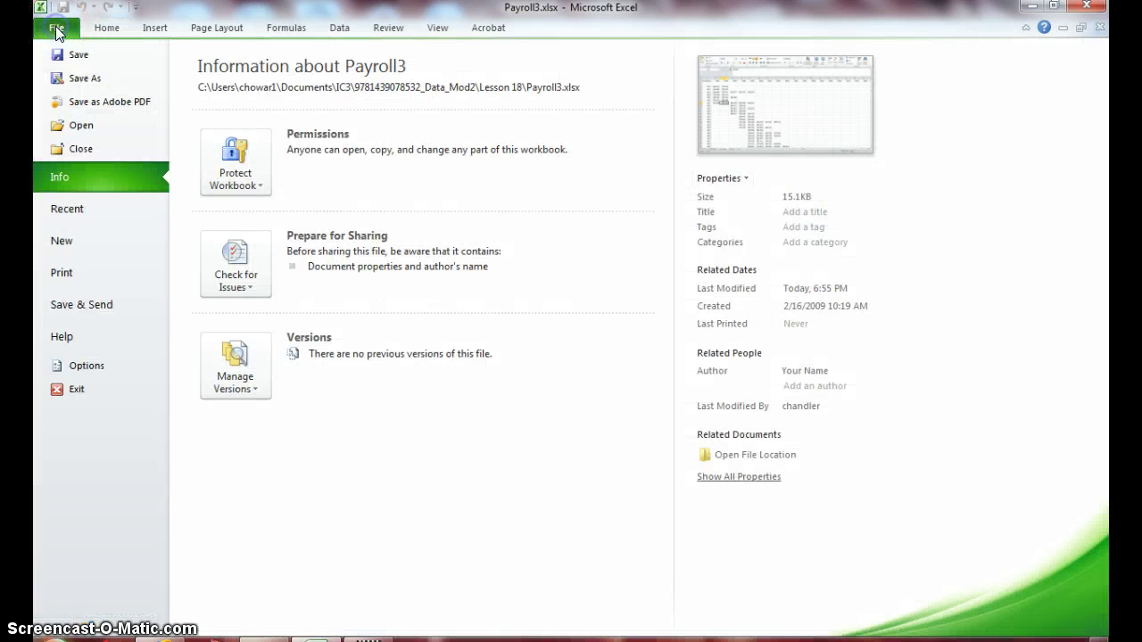
pyautogui.click(71, 122)
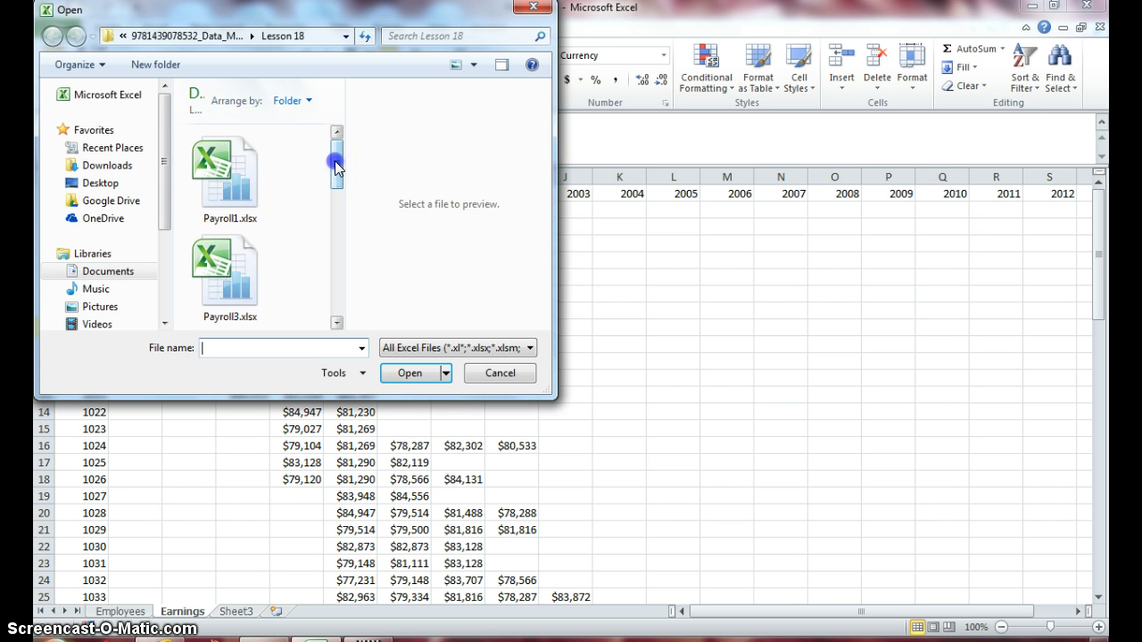
pyautogui.moveTo(335, 158); pyautogui.dragTo(337, 312)
pyautogui.click(234, 295)
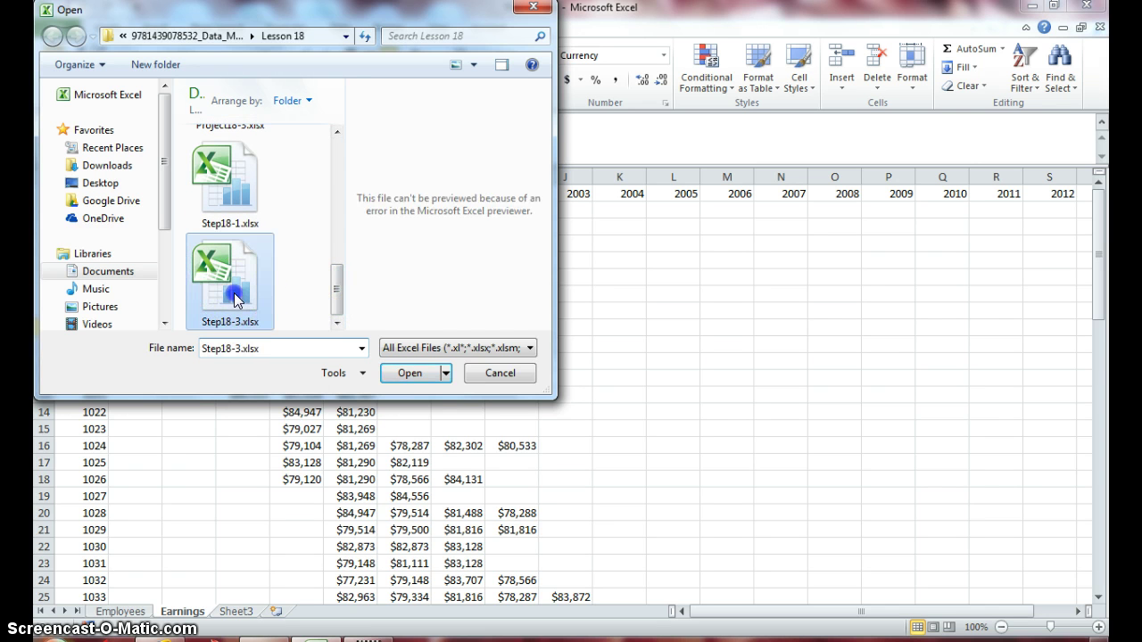
pyautogui.click(407, 372)
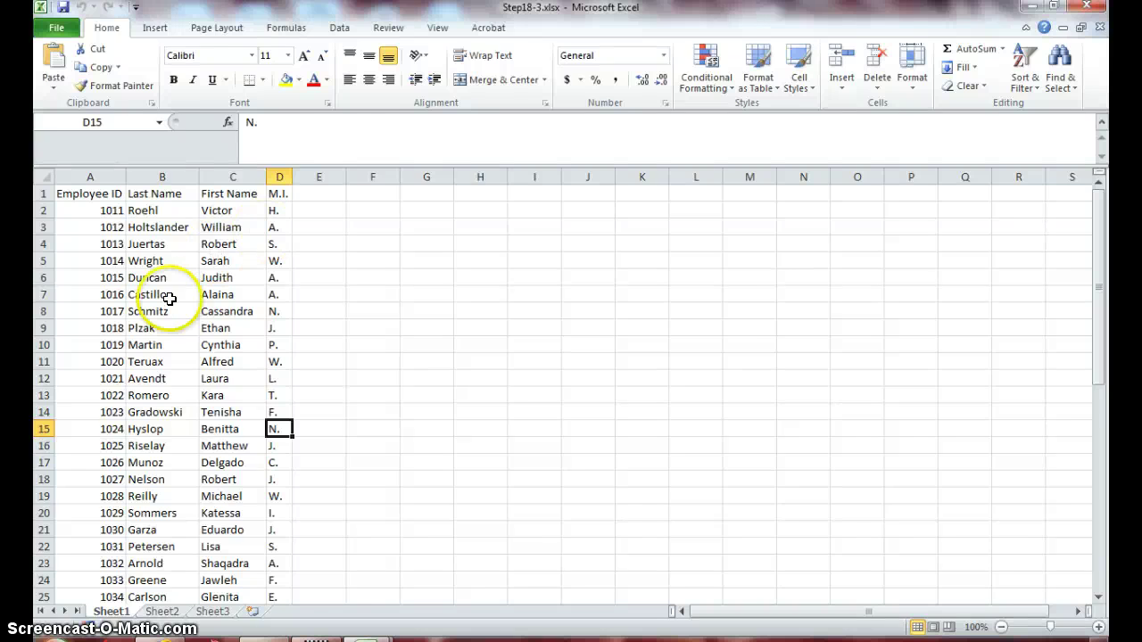
# Copy the employee list in A1:D51, including its headings, and switch back to the Payroll3.xlsx workbook.
pyautogui.moveTo(88, 196); pyautogui.dragTo(280, 581)
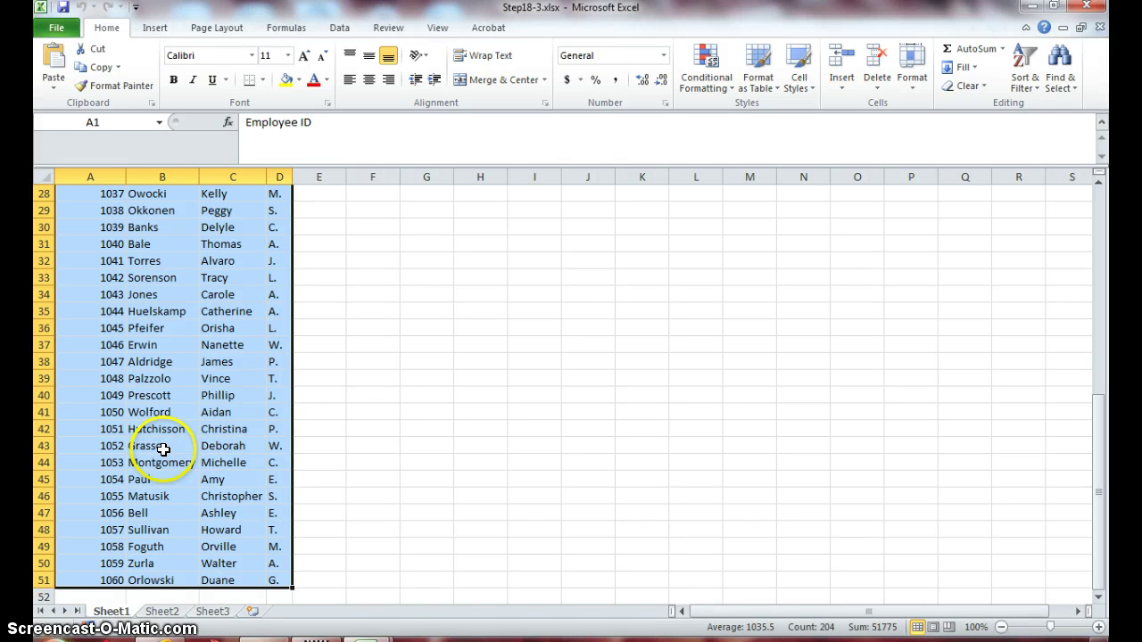
pyautogui.click(101, 69)
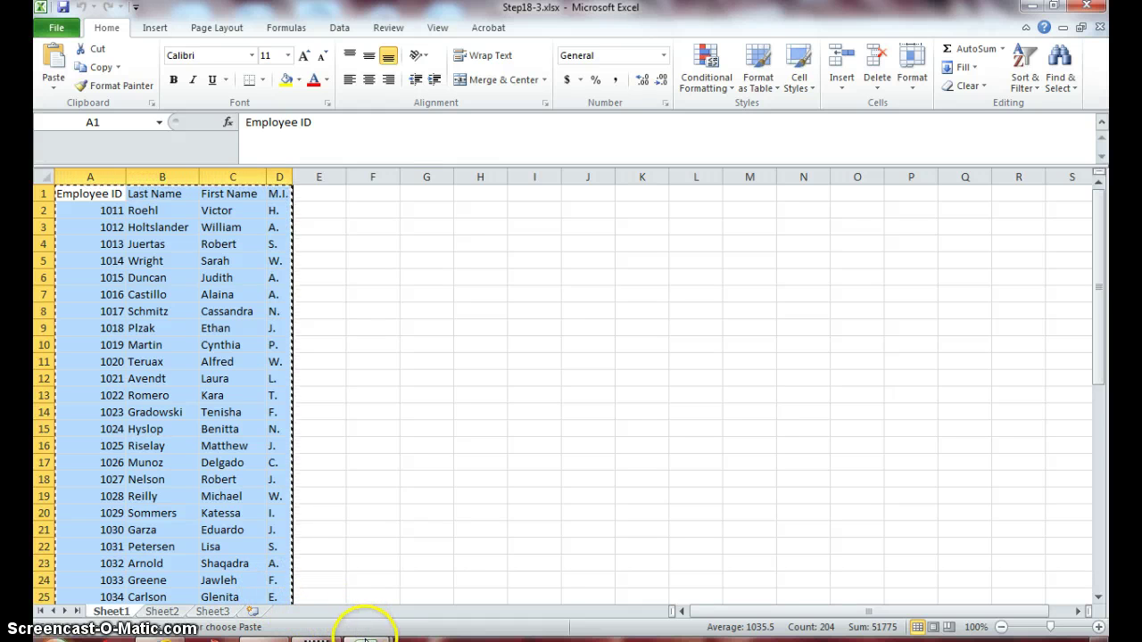
pyautogui.moveTo(365, 639)
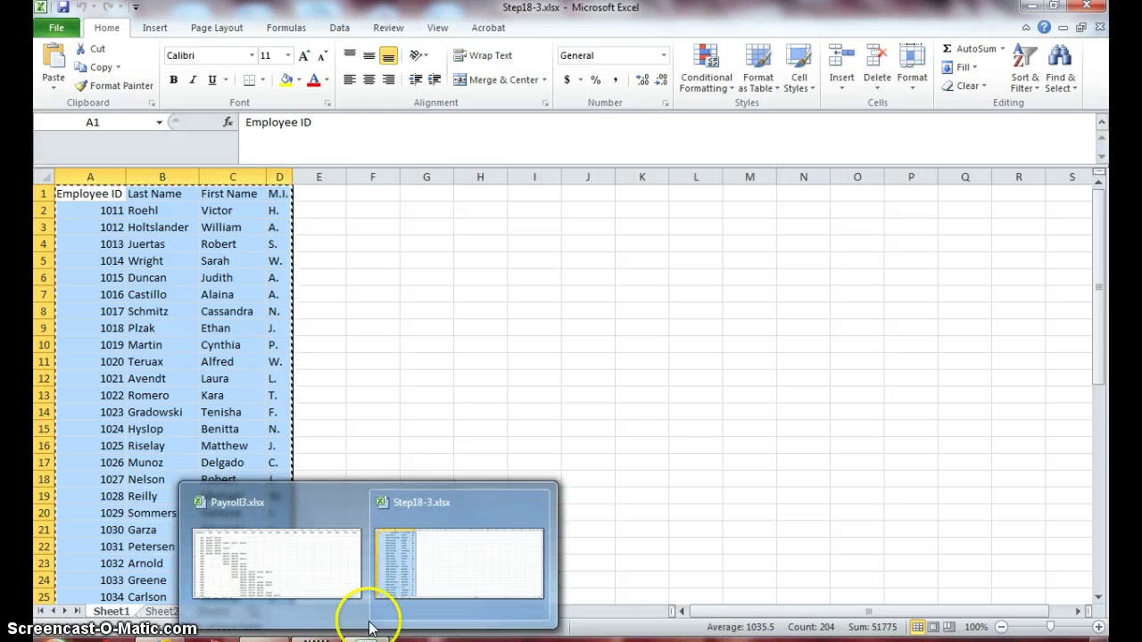
pyautogui.click(302, 558)
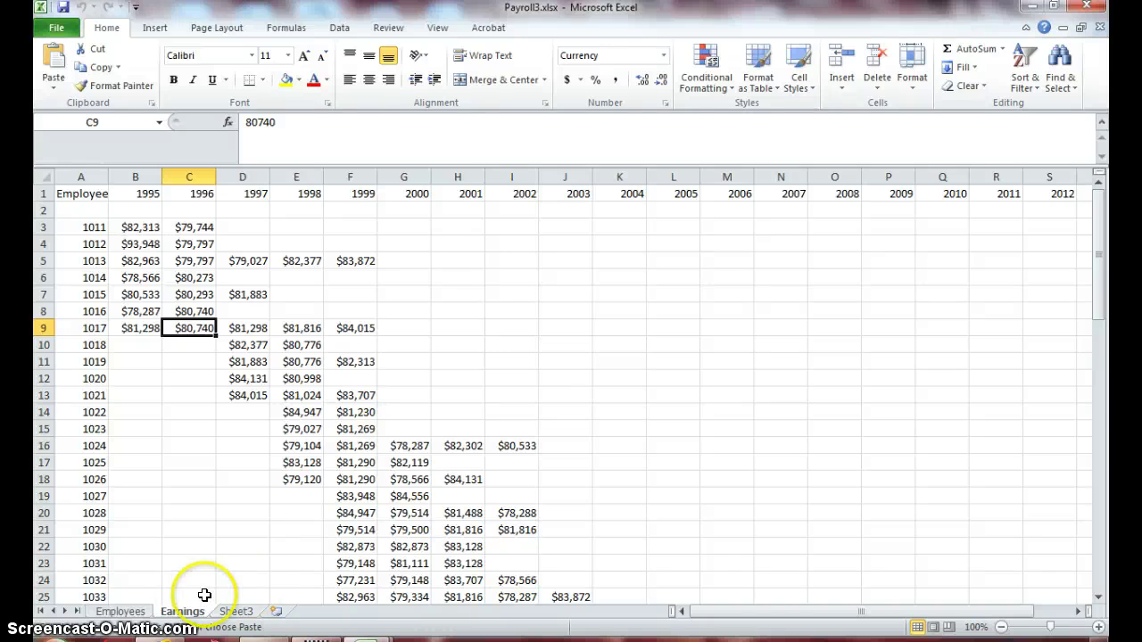
# Paste the copied employee list from the Office Clipboard into the Employees sheet, starting at A1.
pyautogui.click(136, 612)
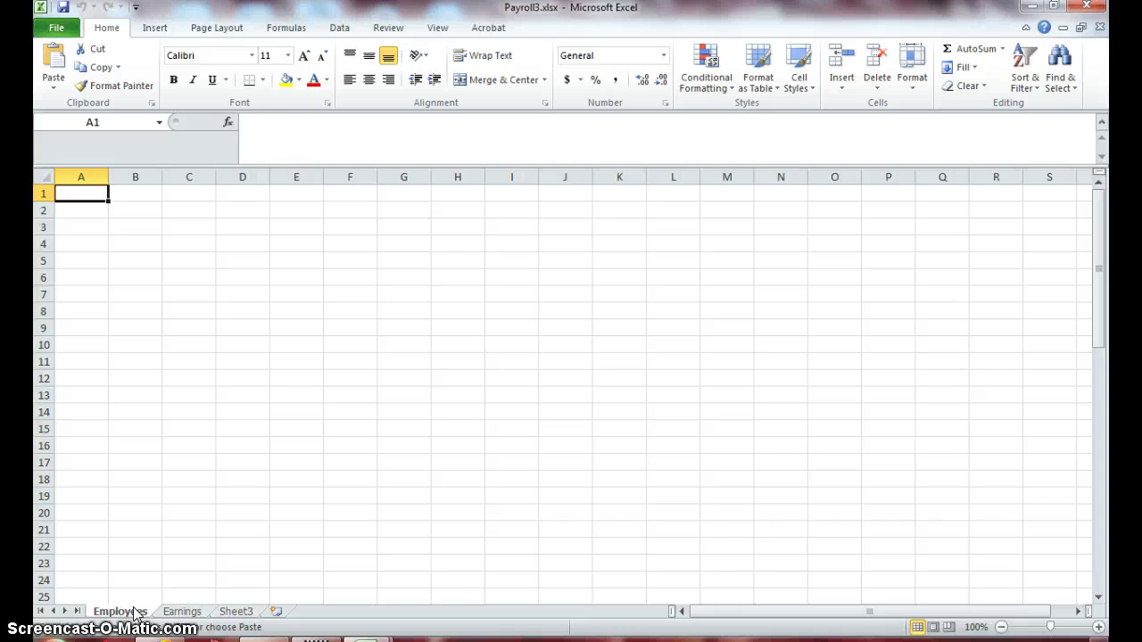
pyautogui.click(153, 105)
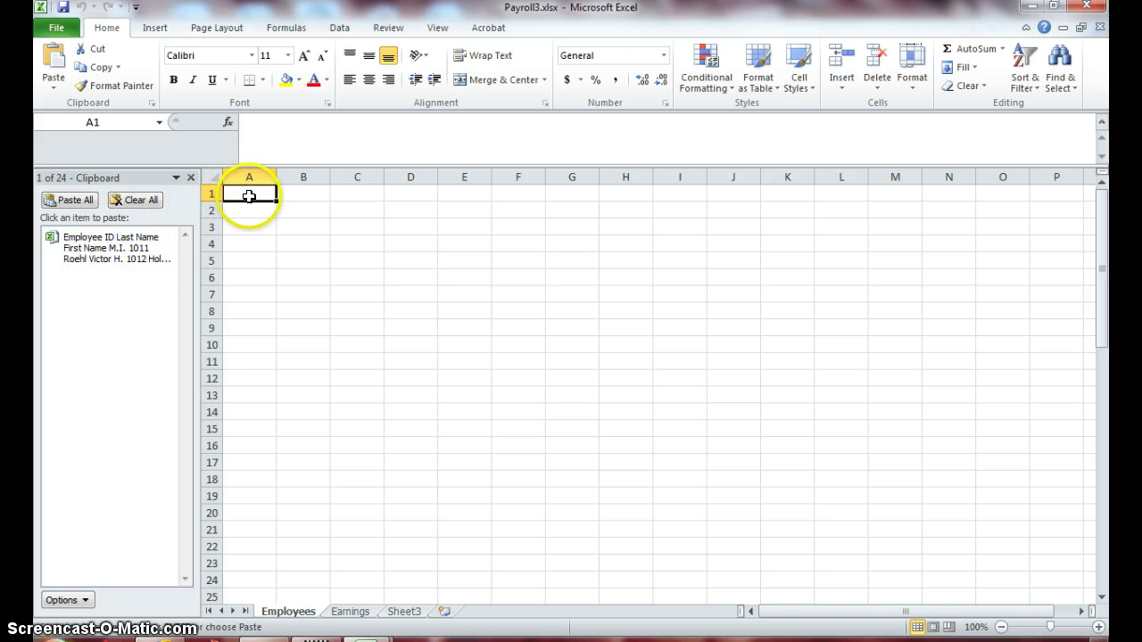
pyautogui.click(75, 201)
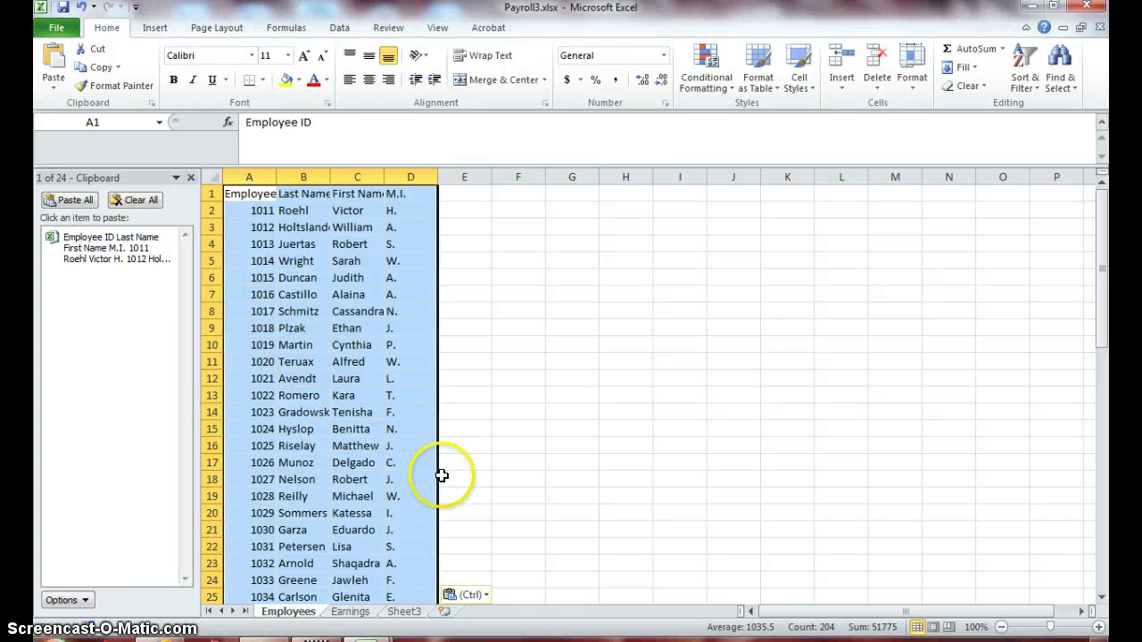
# Apply the Keep Source Formatting paste option to the pasted employee list.
pyautogui.click(486, 596)
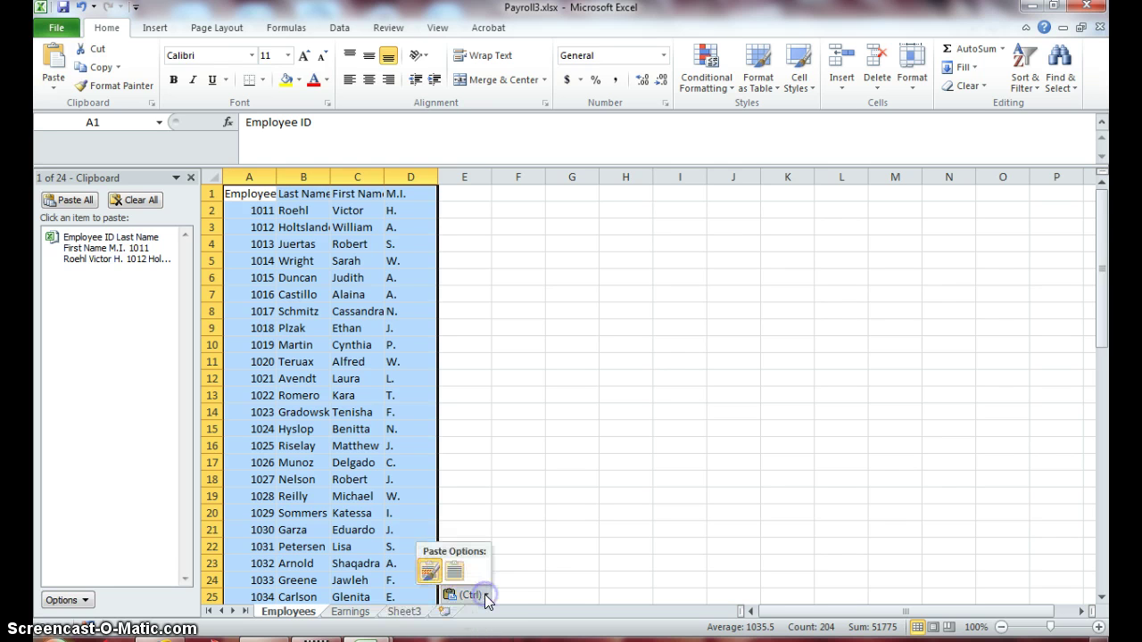
pyautogui.click(429, 574)
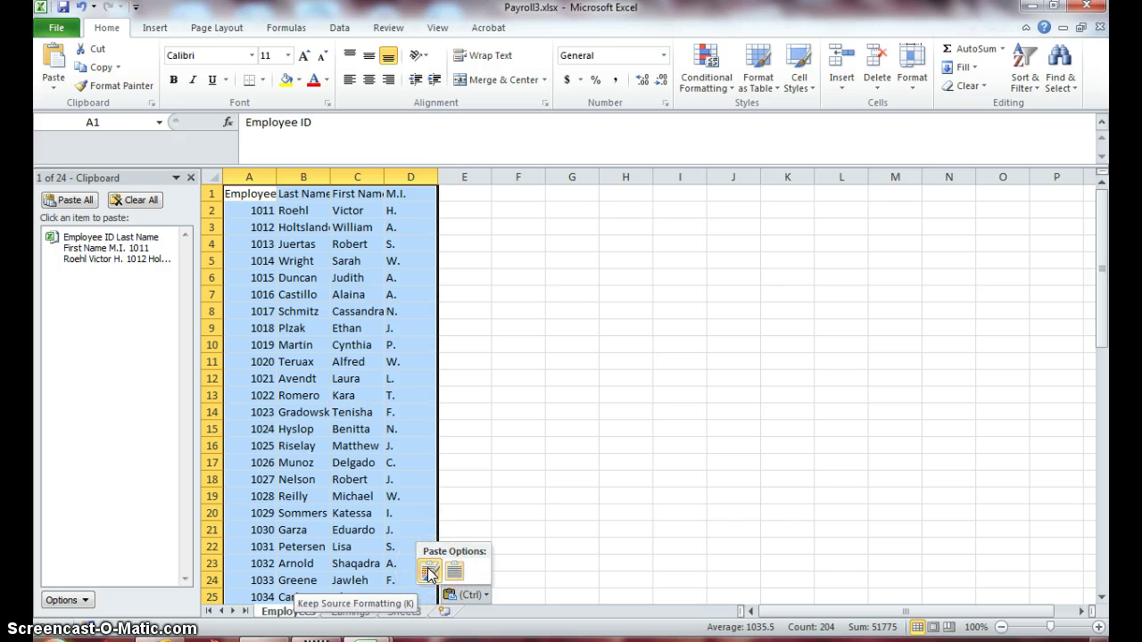
pyautogui.click(428, 569)
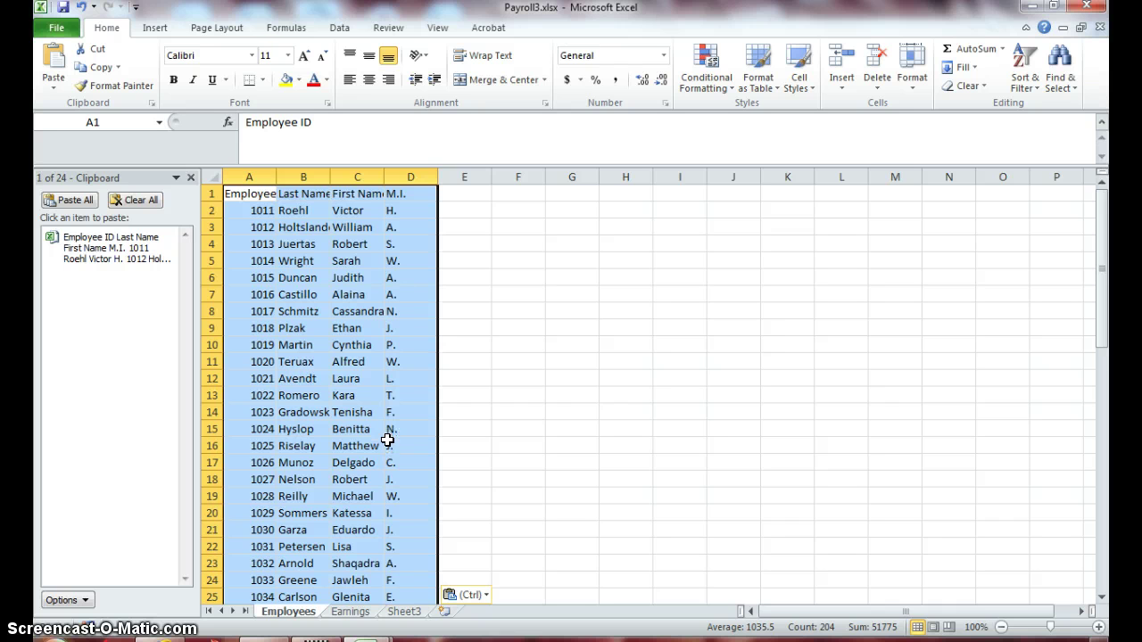
# Change the pasted employee list's paste option to Match Destination Formatting and deselect the list.
pyautogui.click(486, 596)
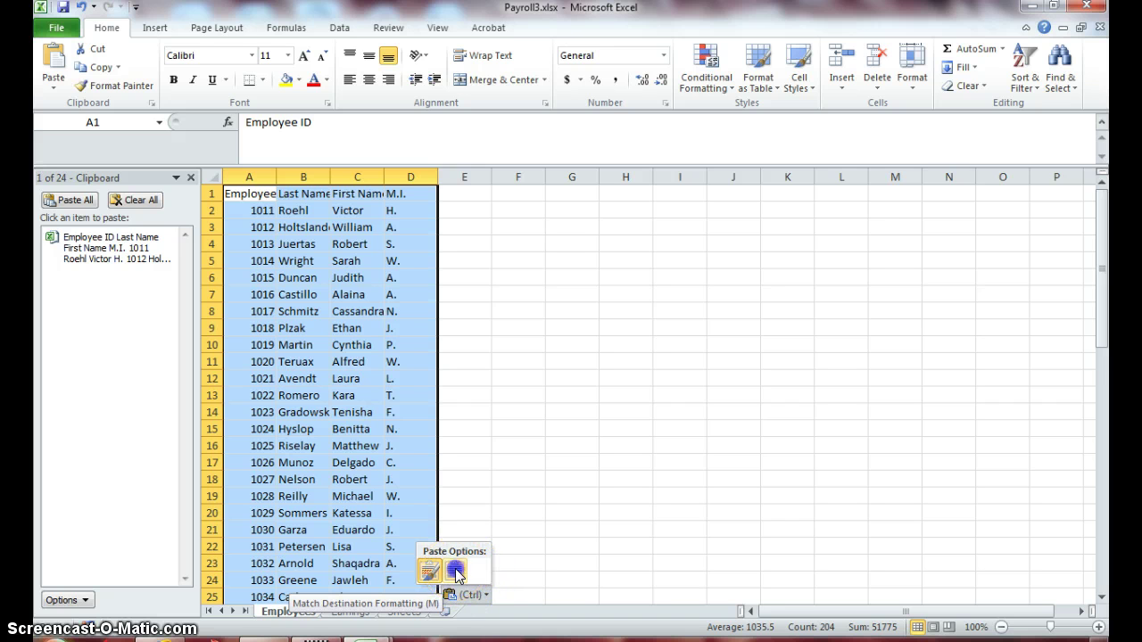
pyautogui.click(454, 569)
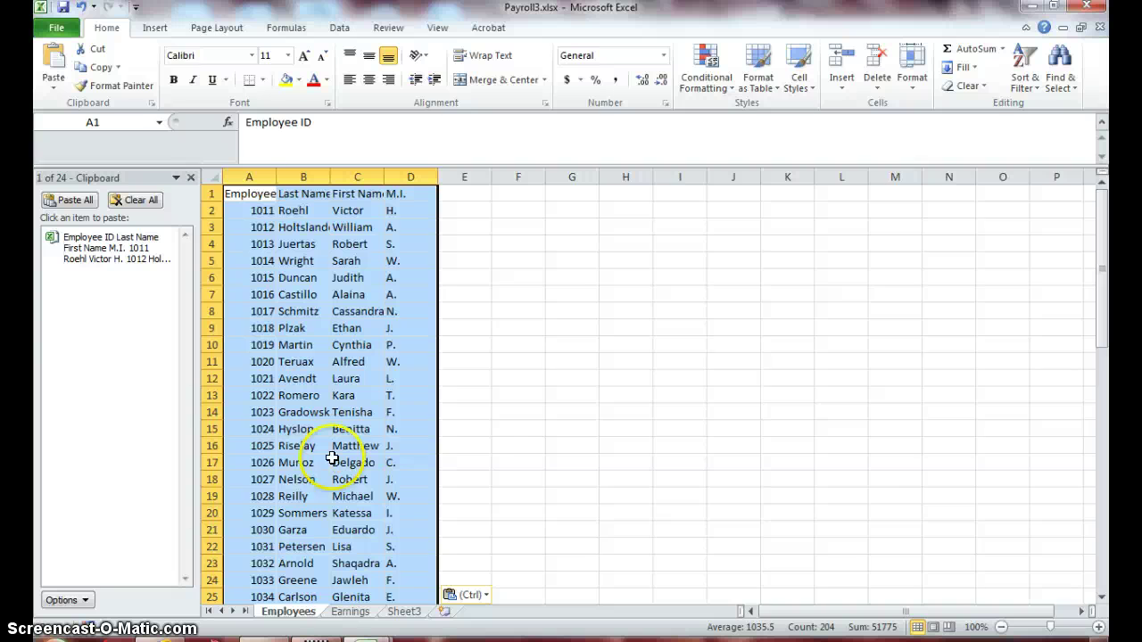
pyautogui.click(543, 452)
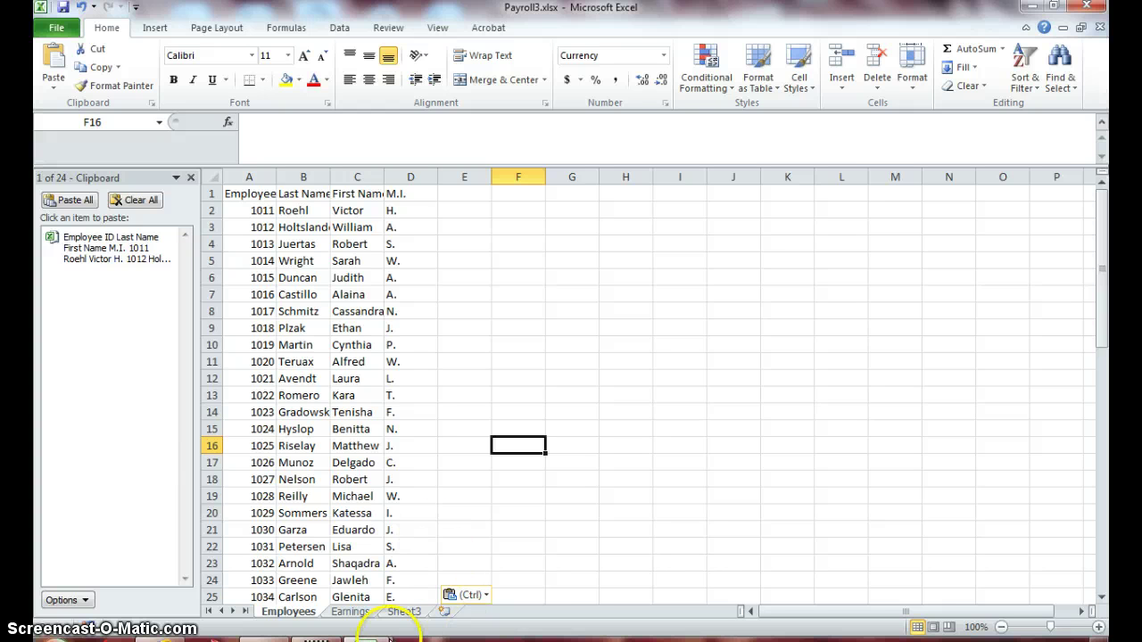
# Switch to the Step18-3.xlsx workbook and clear the selection by choosing empty cell F15.
pyautogui.click(382, 625)
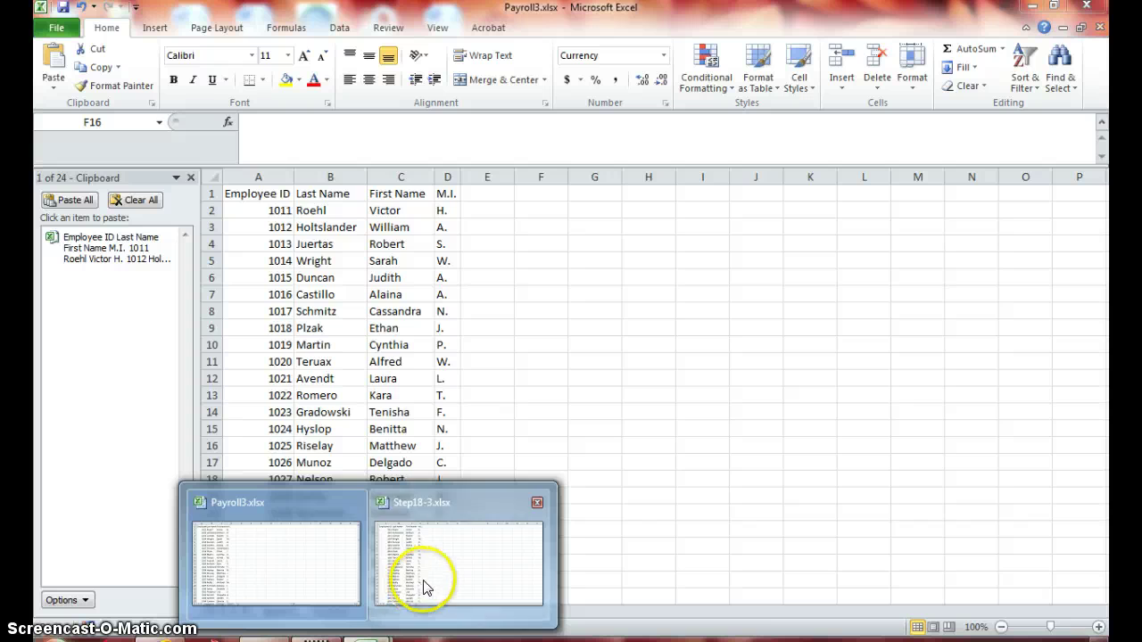
pyautogui.click(423, 588)
pyautogui.click(541, 433)
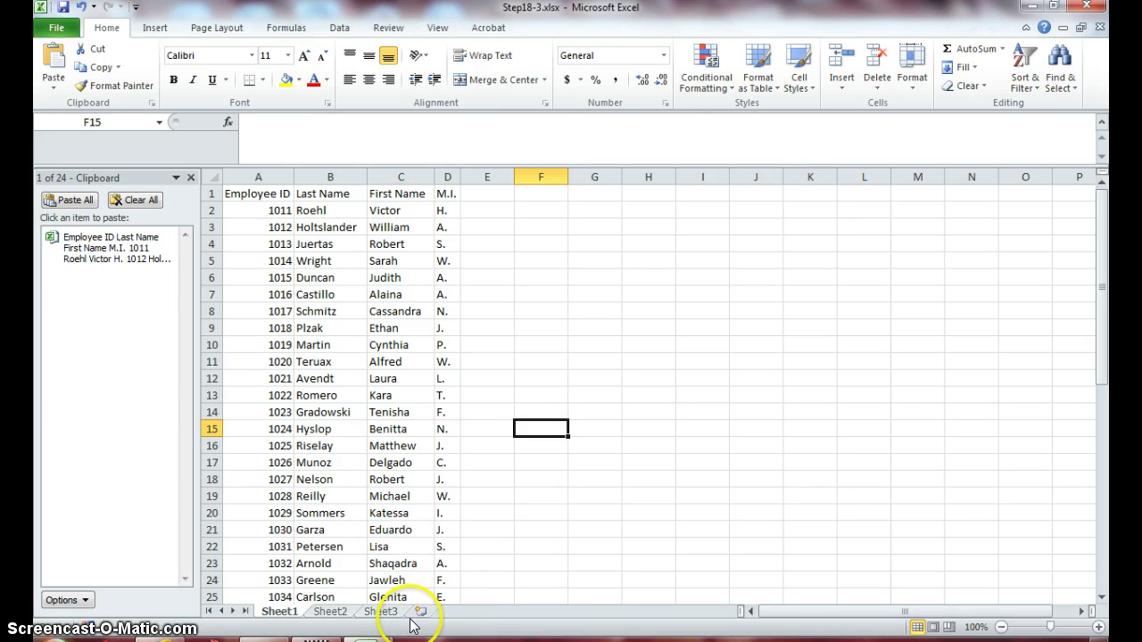
# Switch back to the Payroll3.xlsx workbook and save it.
pyautogui.moveTo(368, 635)
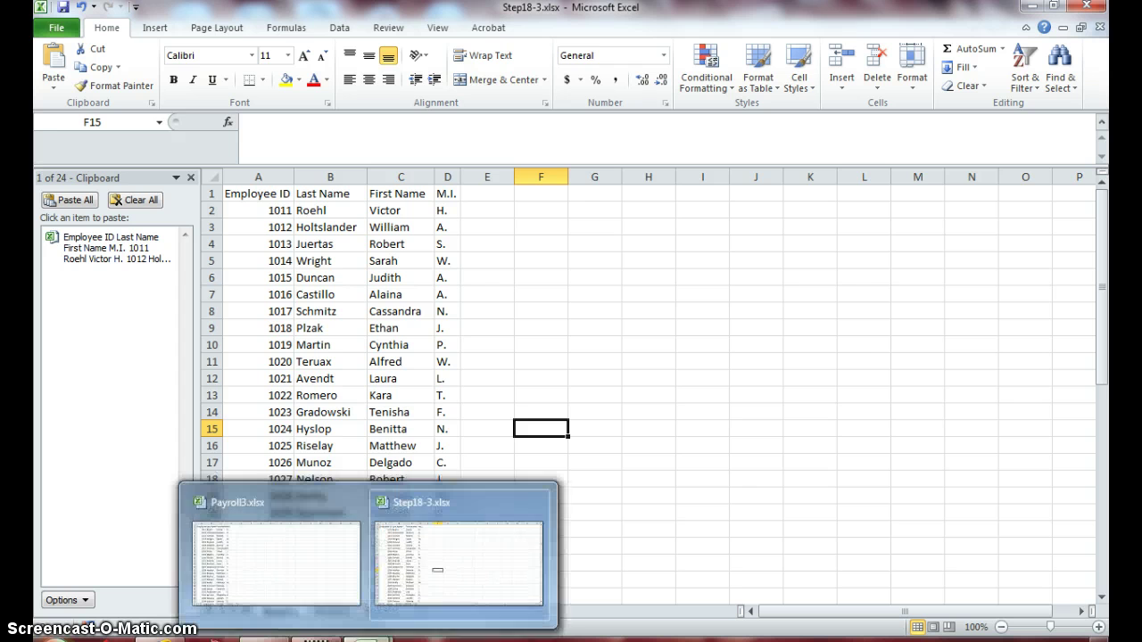
pyautogui.click(305, 526)
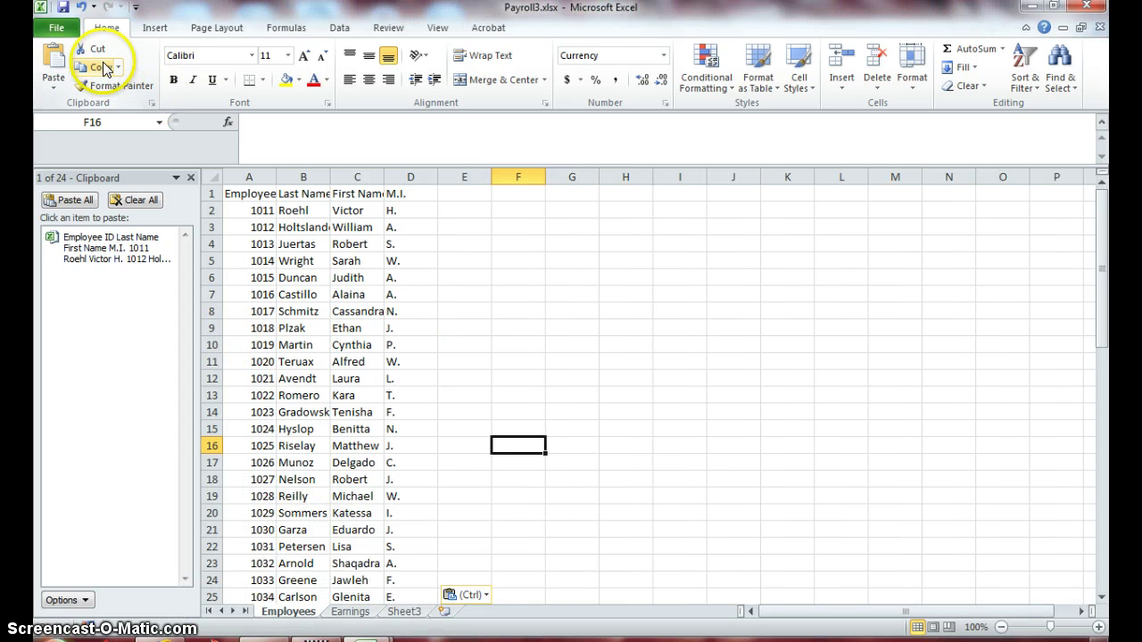
pyautogui.click(63, 8)
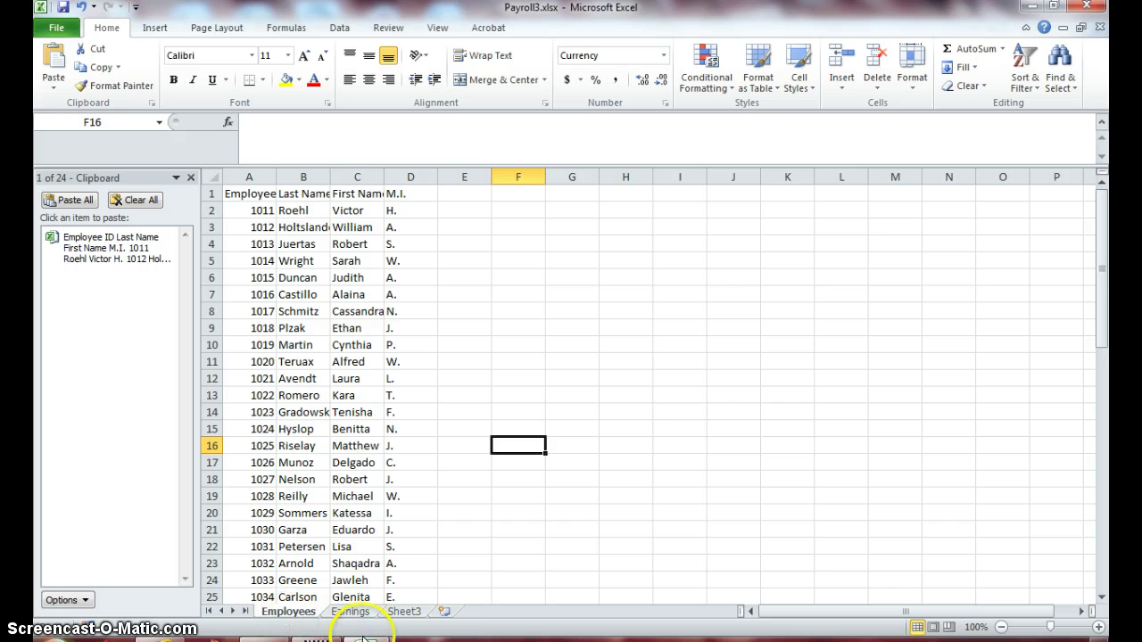
# Compare the first employee's ID and name cells on the Employees sheet with the matching ID row on the Earnings sheet.
pyautogui.click(294, 615)
pyautogui.click(247, 209)
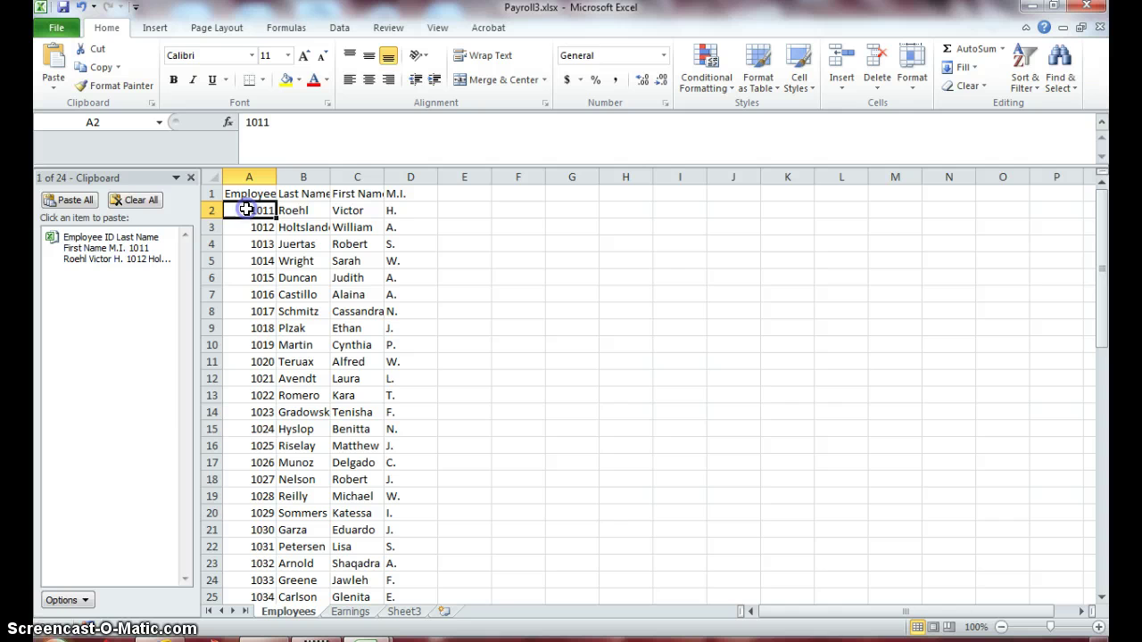
pyautogui.click(314, 214)
pyautogui.click(343, 210)
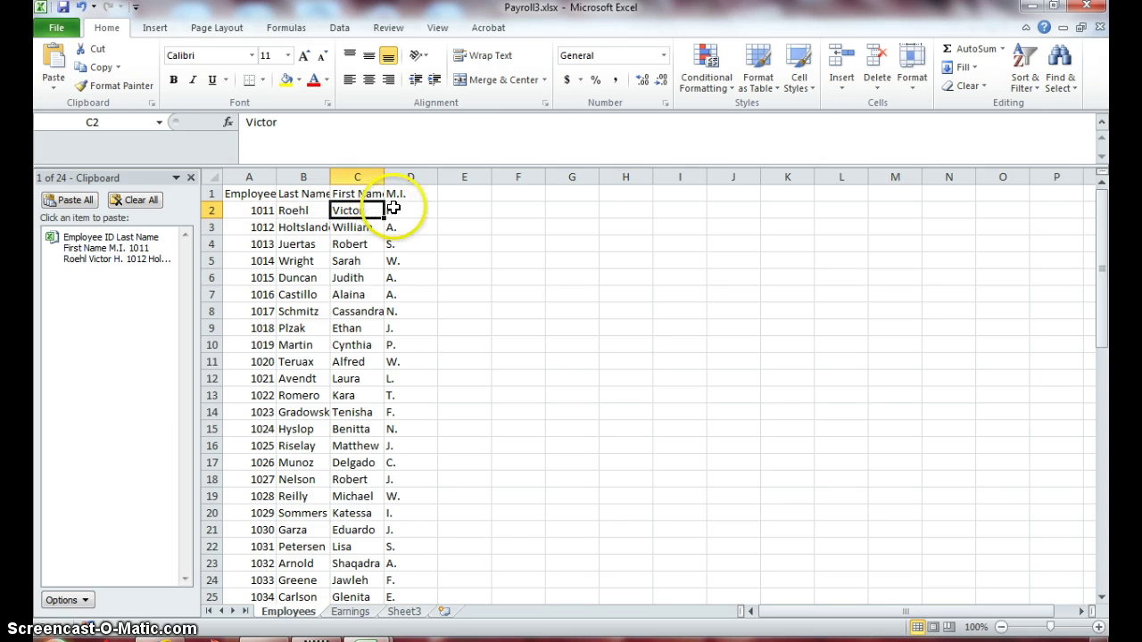
pyautogui.click(345, 614)
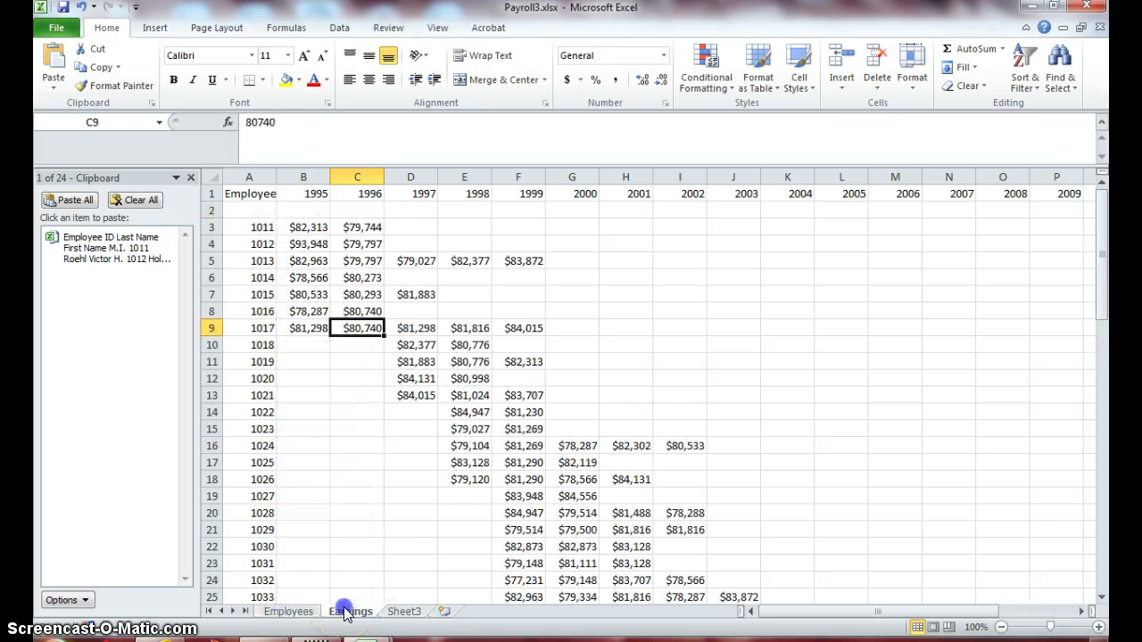
pyautogui.click(253, 226)
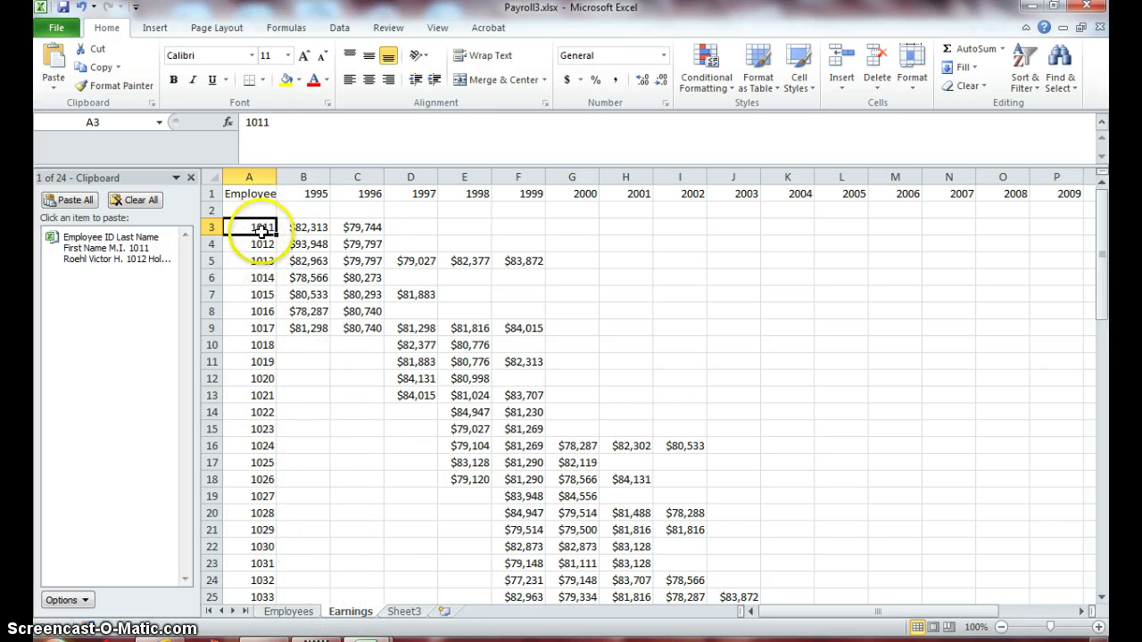
pyautogui.click(287, 612)
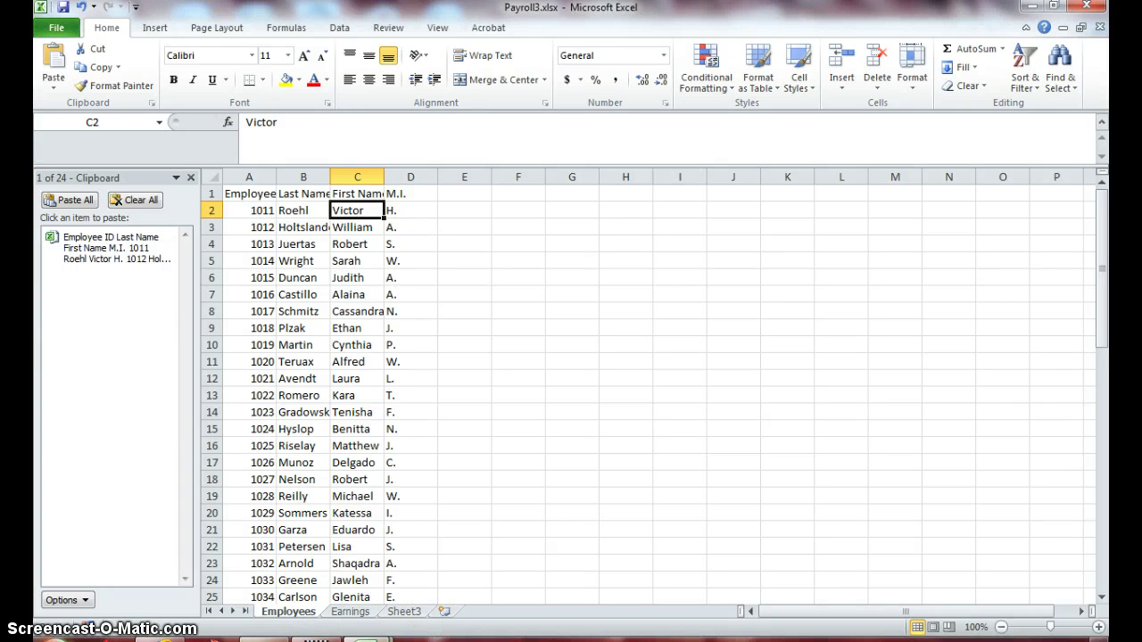
# Insert two blank worksheets after Sheet3.
pyautogui.click(444, 612)
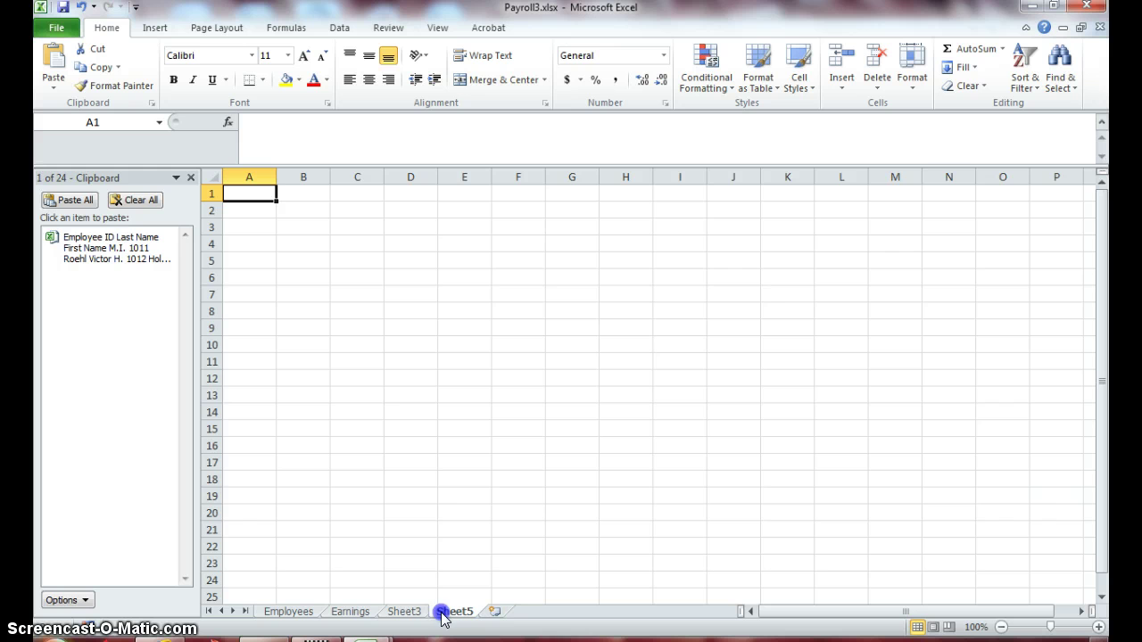
pyautogui.click(495, 612)
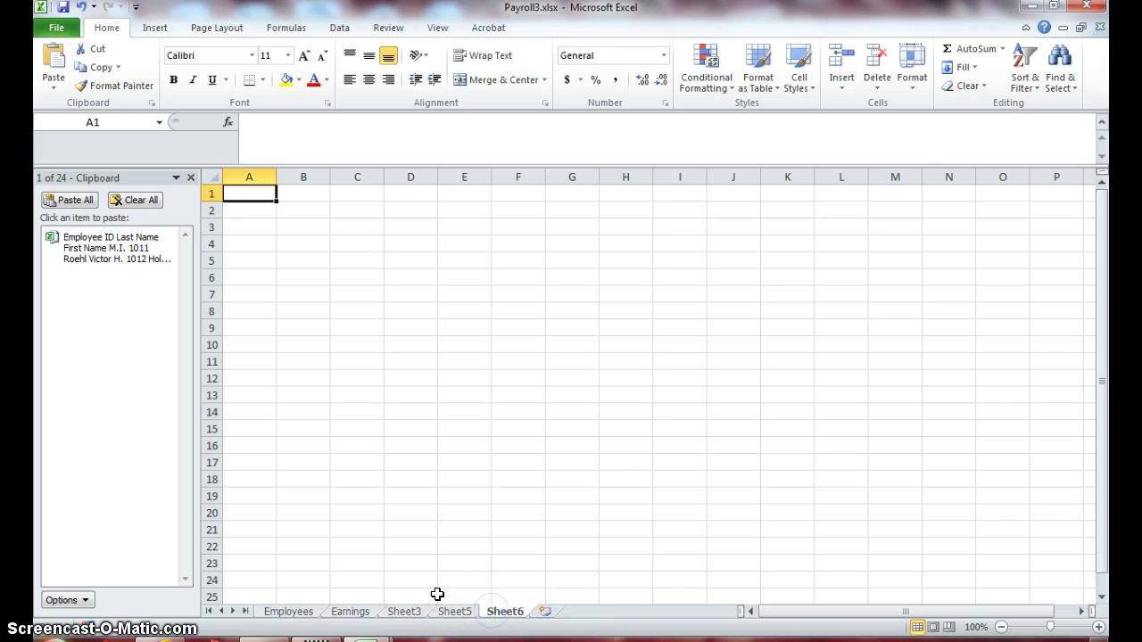
# Move the Earnings worksheet in front of the Employees worksheet.
pyautogui.click(350, 612)
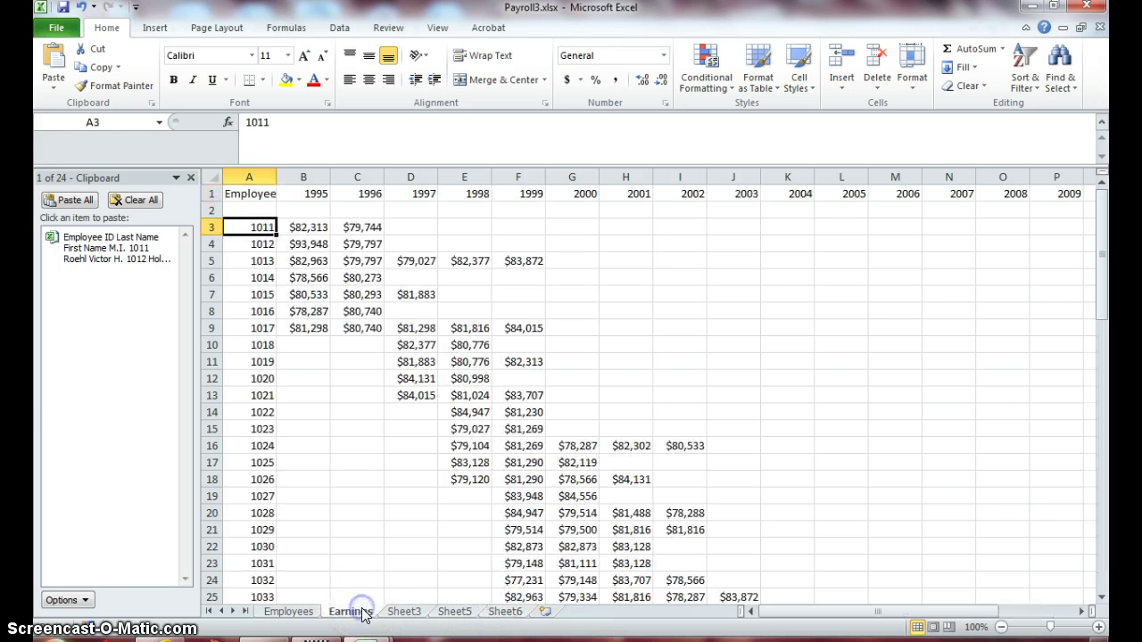
pyautogui.click(300, 614)
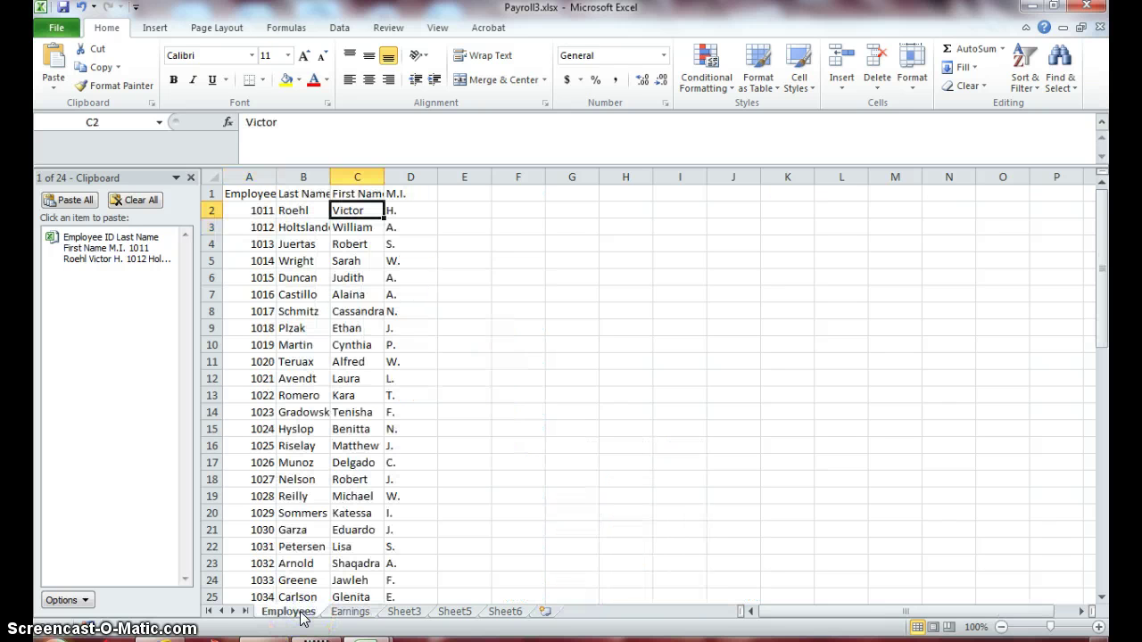
pyautogui.click(350, 612)
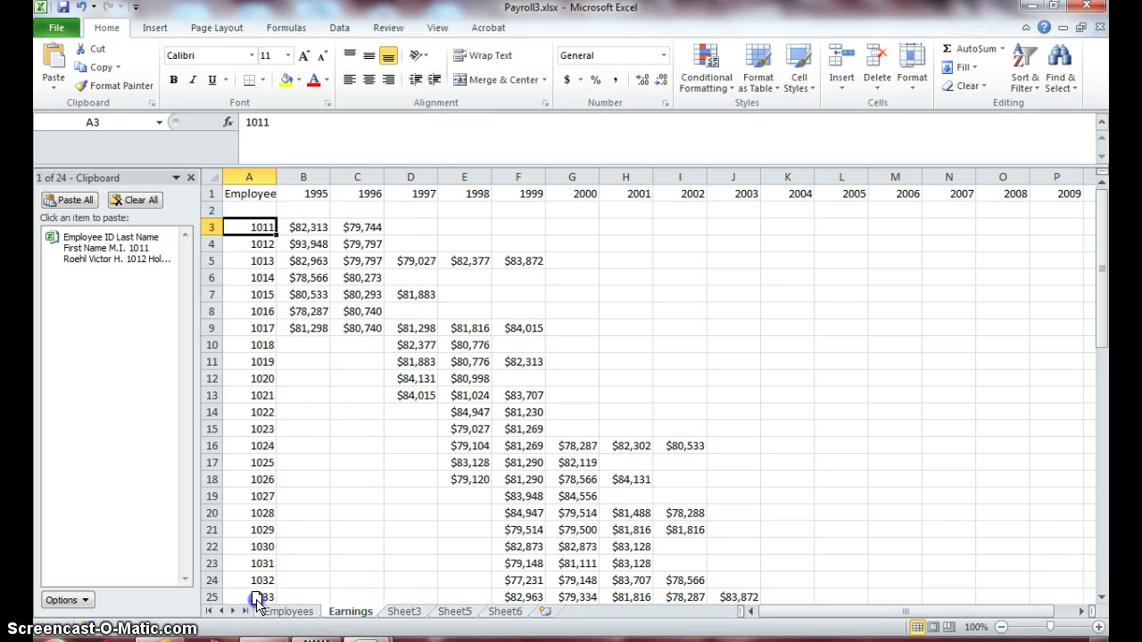
pyautogui.moveTo(252, 604); pyautogui.dragTo(252, 604)
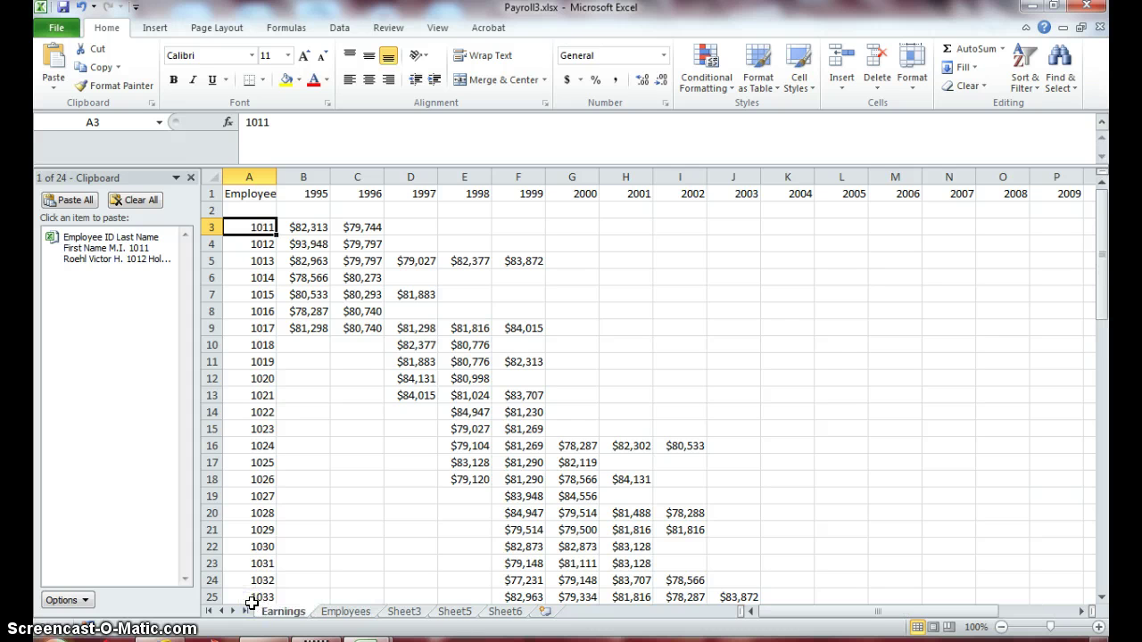
# Delete the blank worksheets Sheet6 and Sheet5 from the workbook.
pyautogui.click(879, 89)
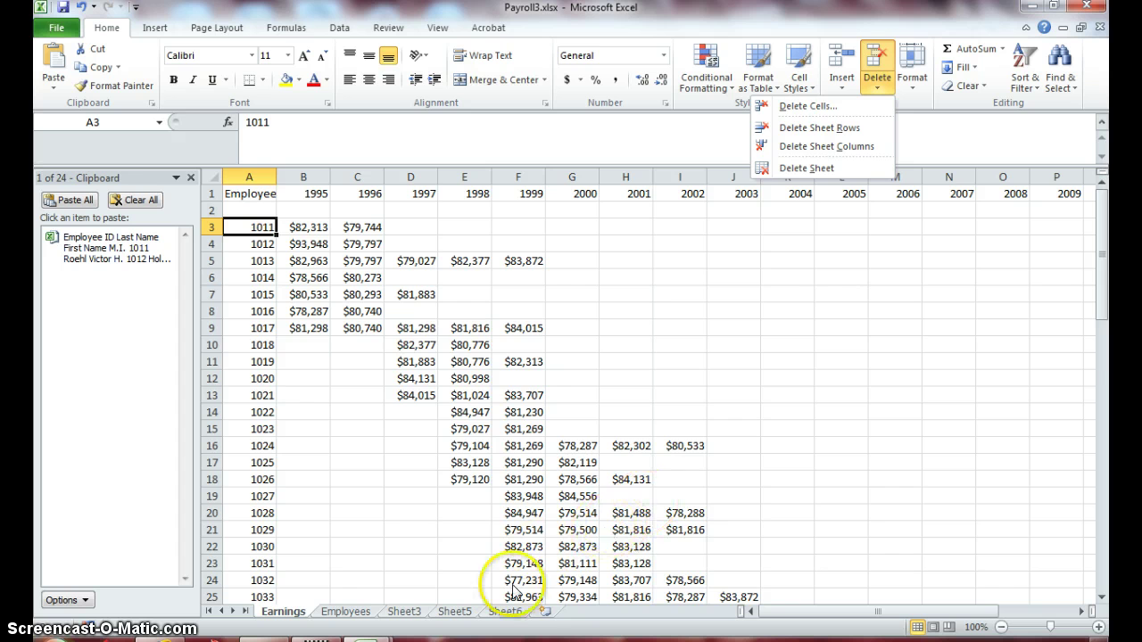
pyautogui.click(502, 614)
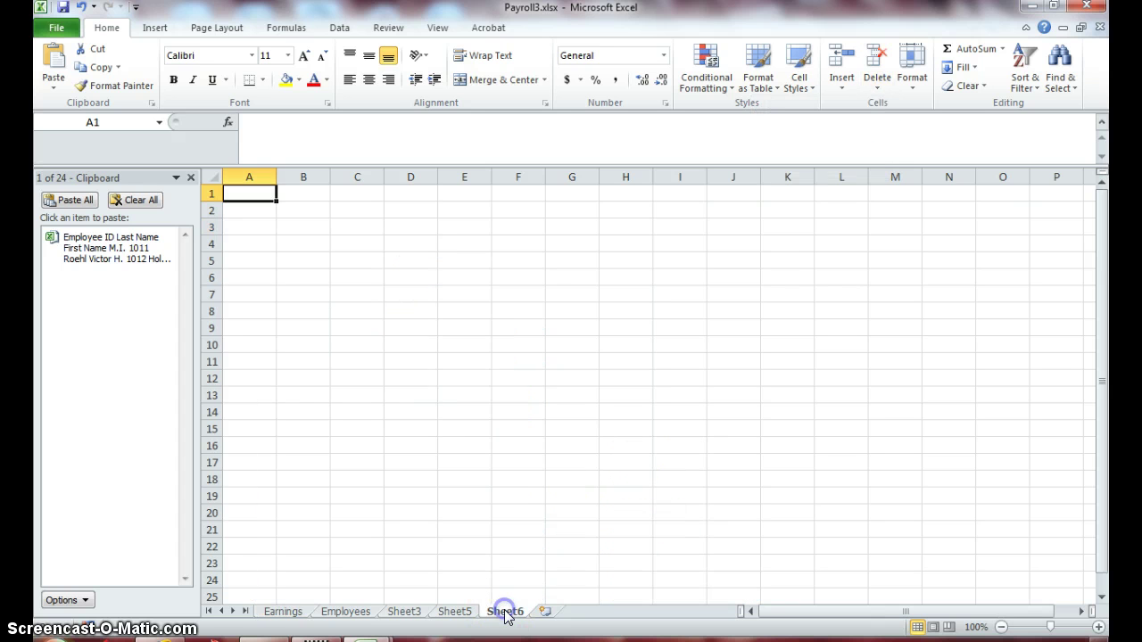
pyautogui.click(841, 85)
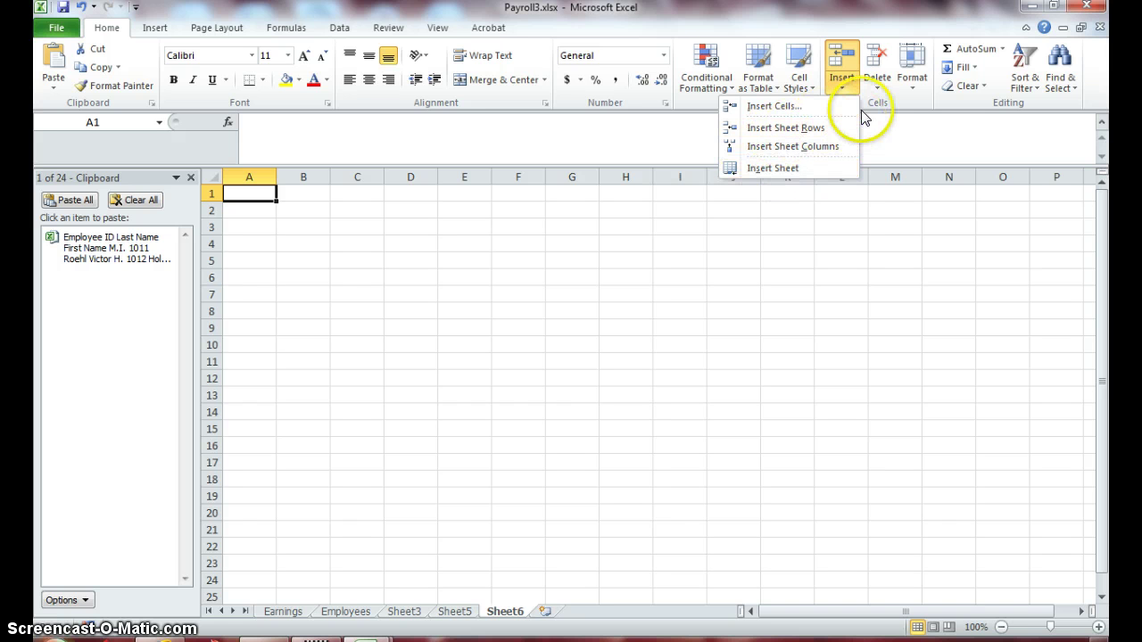
pyautogui.click(877, 85)
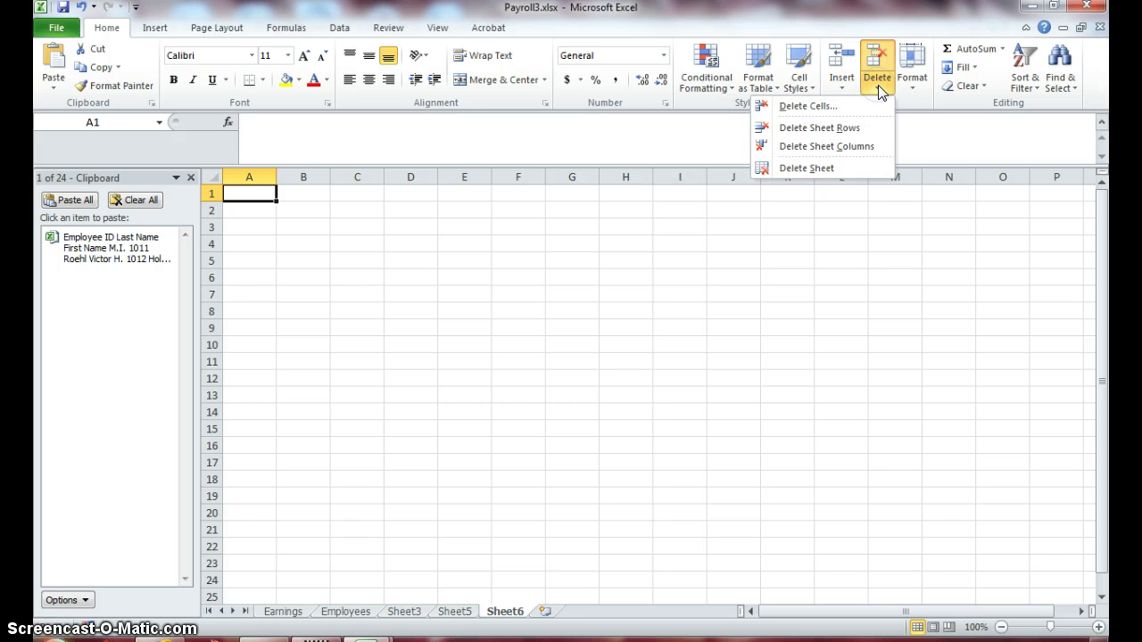
pyautogui.click(807, 170)
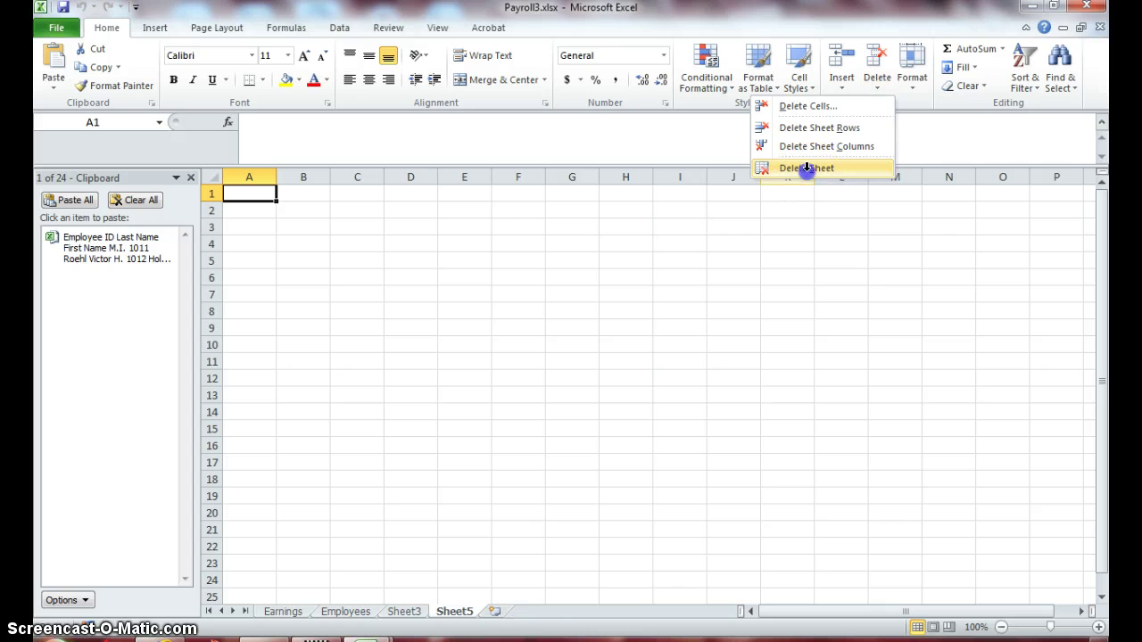
pyautogui.click(910, 89)
pyautogui.click(877, 80)
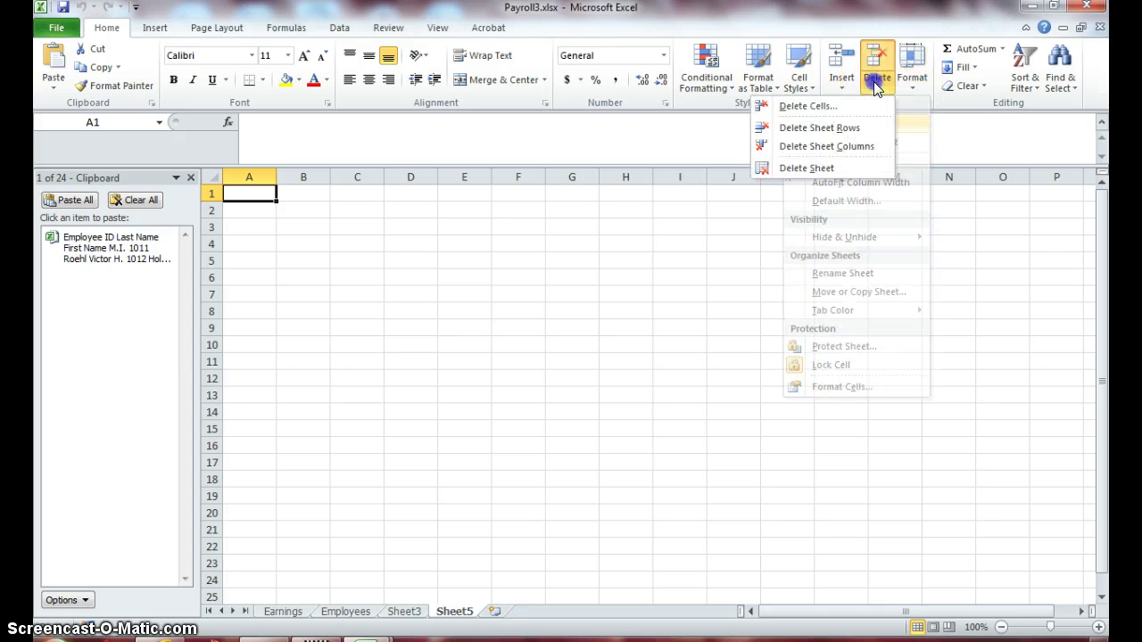
pyautogui.click(820, 169)
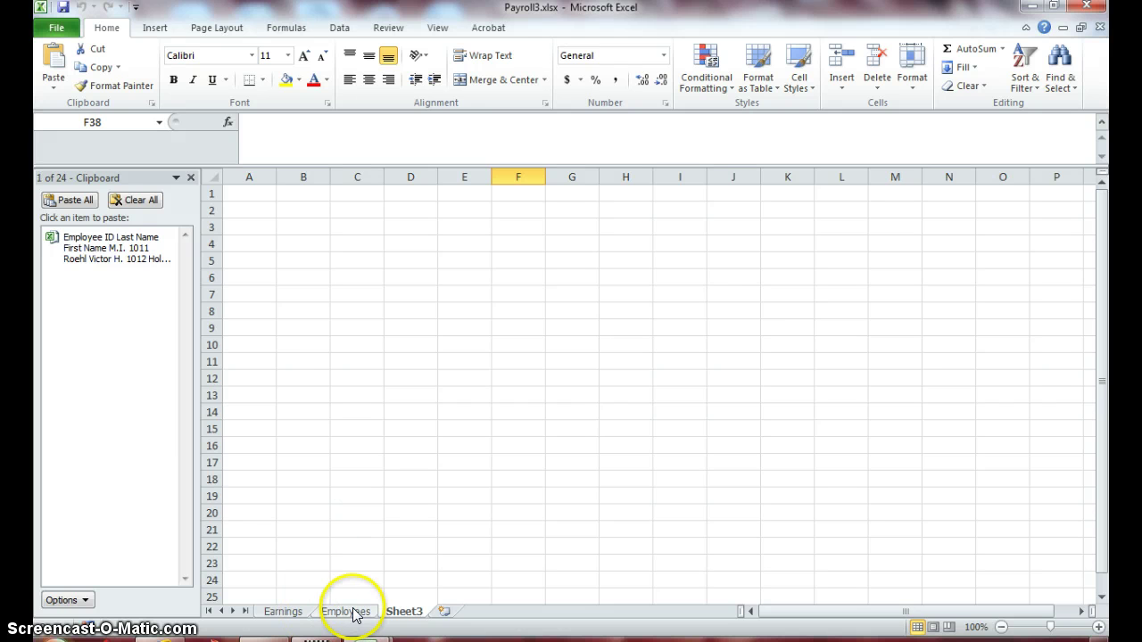
# Clear all items from the Office Clipboard and close its pane.
pyautogui.click(140, 204)
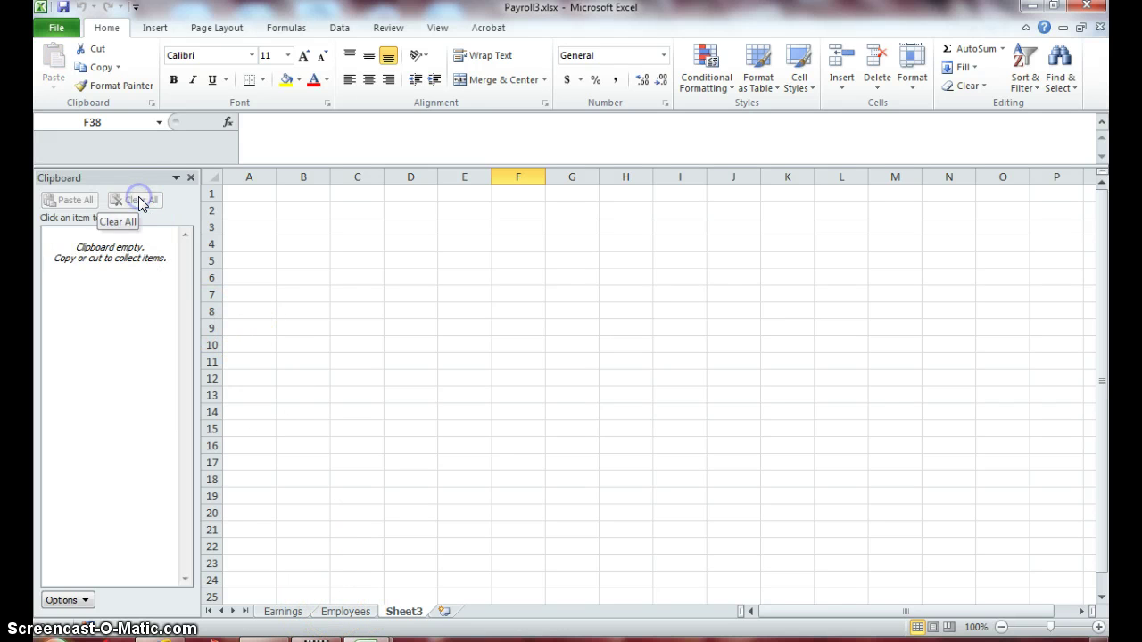
pyautogui.click(190, 177)
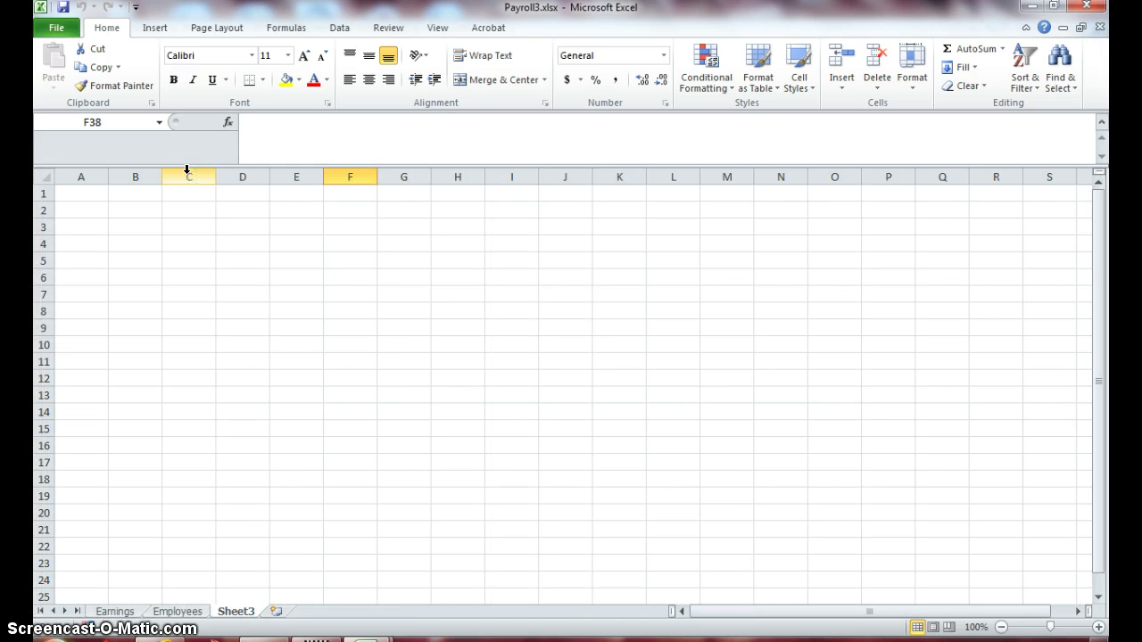
pyautogui.click(46, 184)
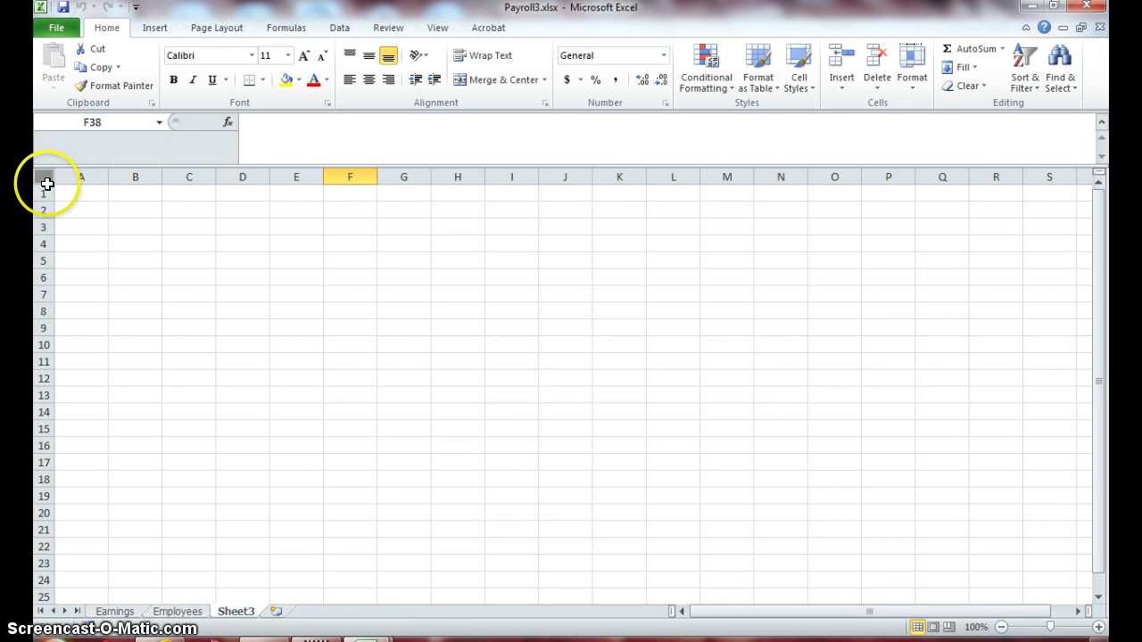